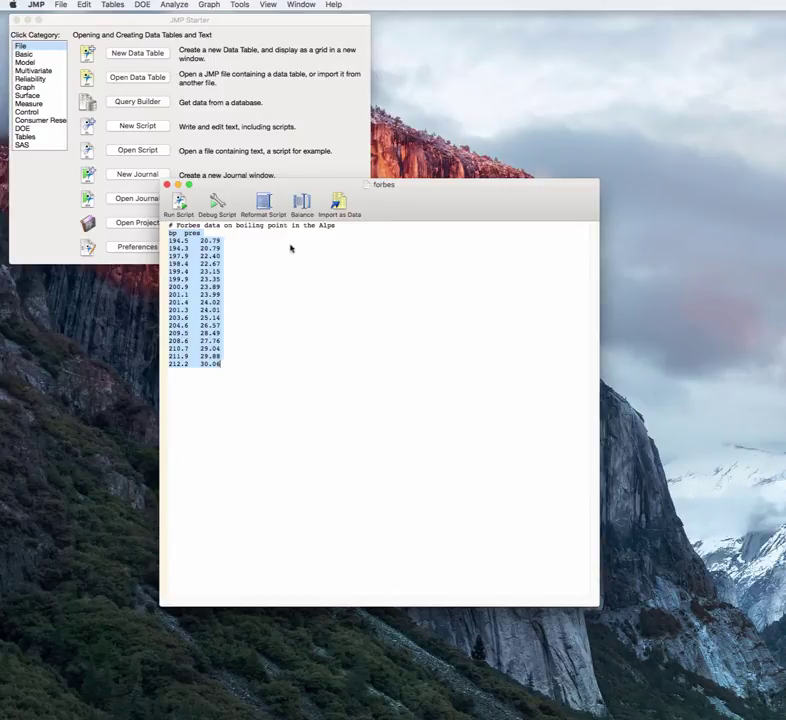
Import the selected Forbes text as a data table and create a Fit Y by X plot with pres as response and bp as factor.
left_click(339, 203)
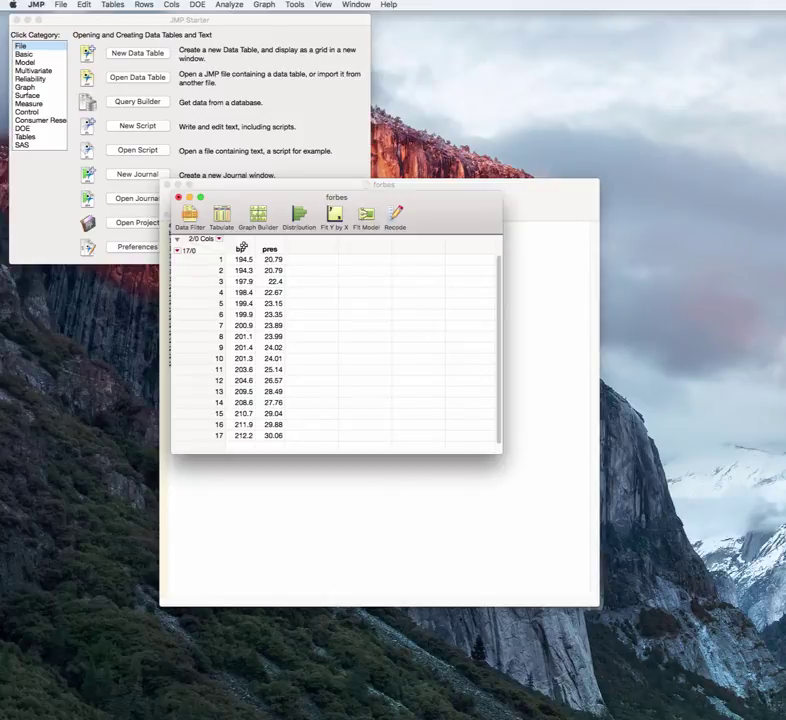
left_click(335, 214)
left_click_drag(629, 169, 479, 141)
left_click_drag(407, 198, 613, 208)
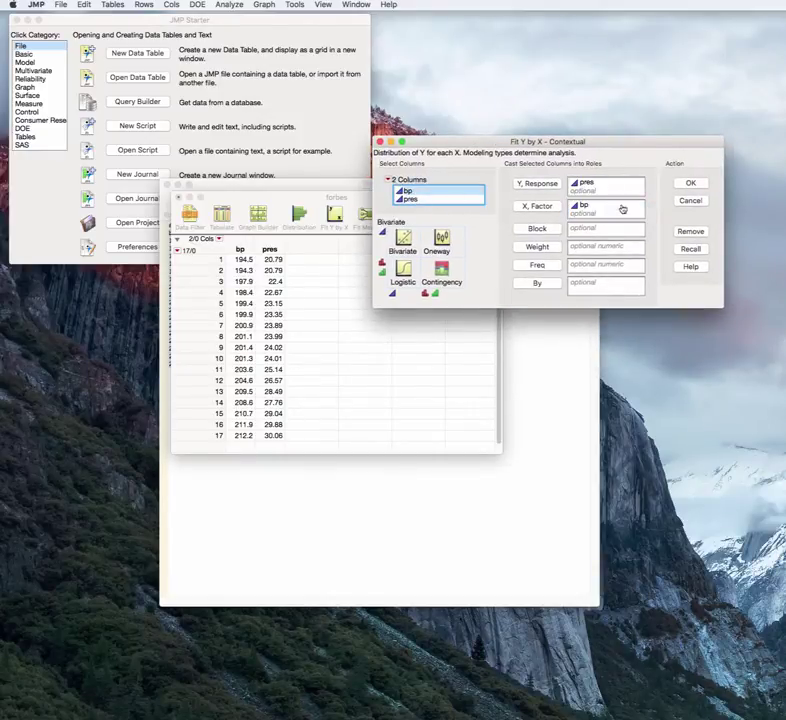
left_click(690, 184)
left_click_drag(328, 213, 194, 28)
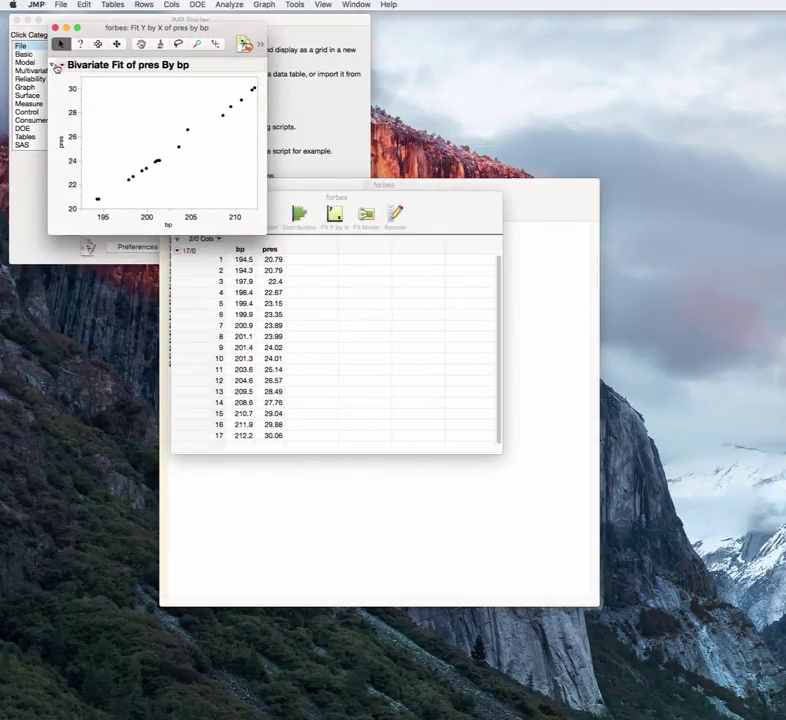
Fit a line to the pres by bp plot and save its predicted values to the data table.
left_click(58, 65)
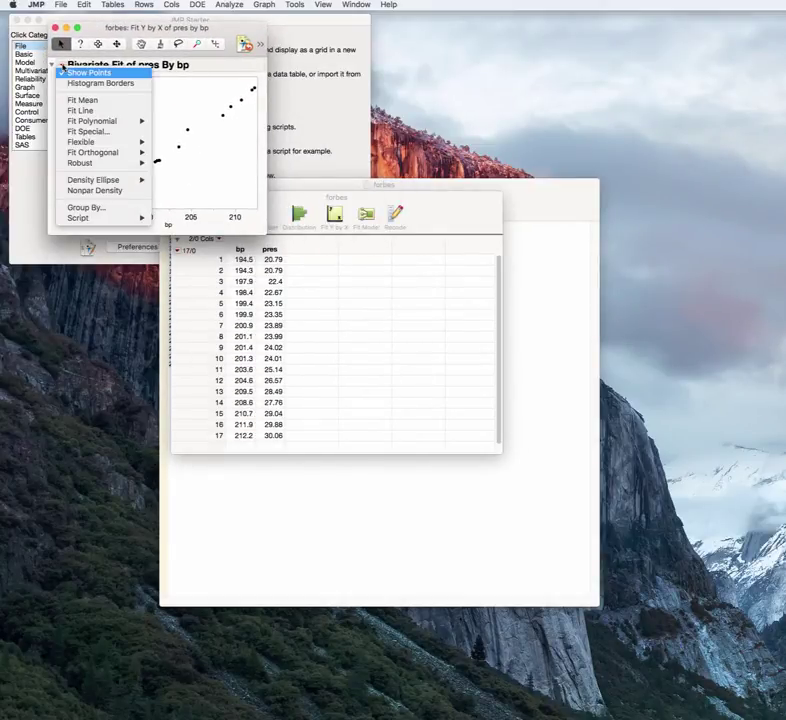
left_click(88, 111)
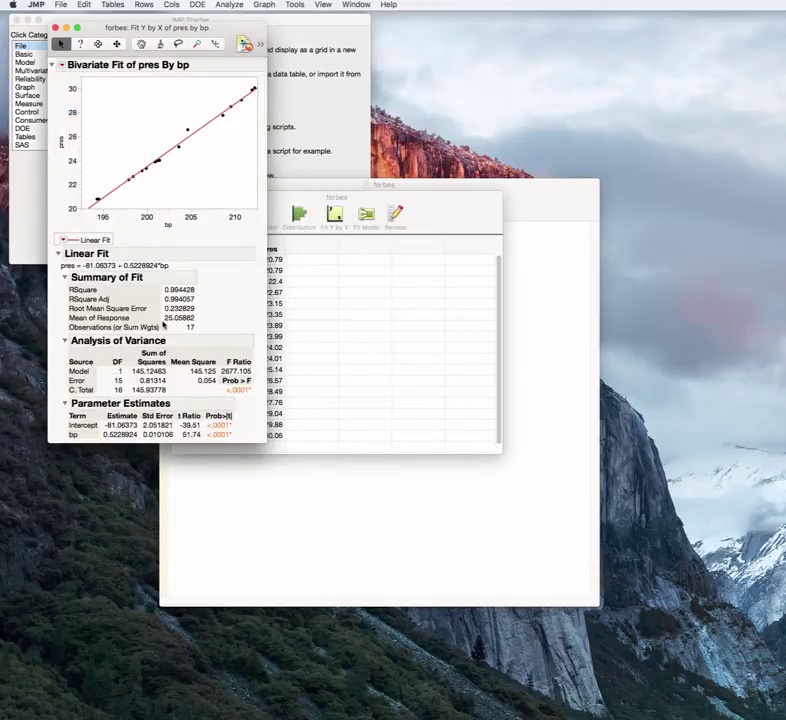
double_click(181, 291)
left_click(745, 318)
left_click(65, 243)
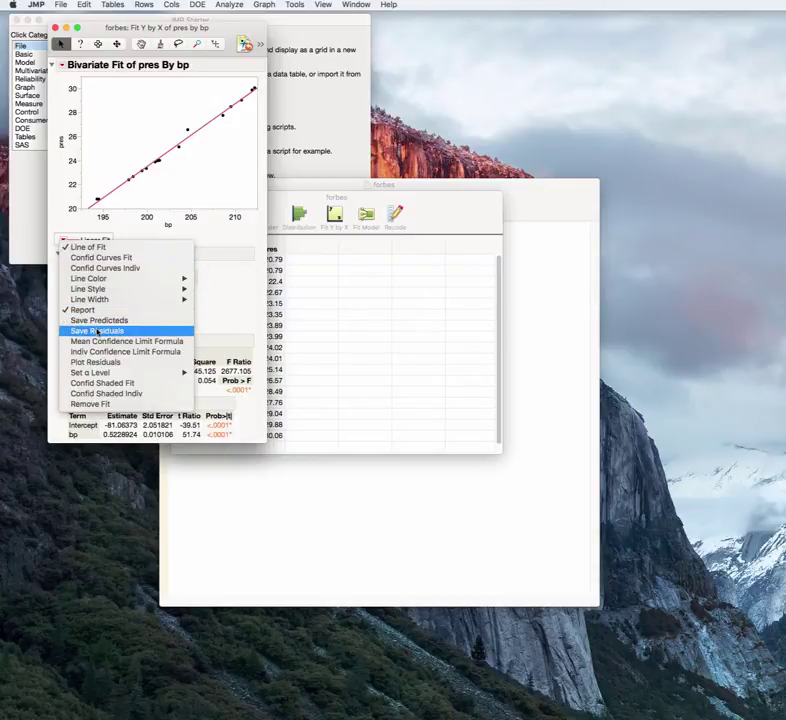
left_click(97, 320)
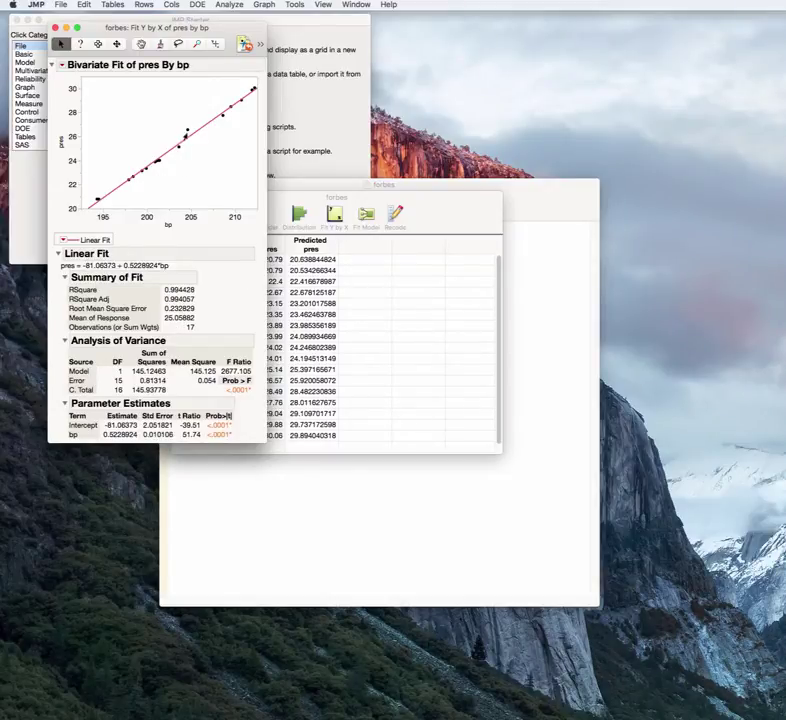
mouse_move(187, 128)
Plot the linear fit's residuals and collapse the Residual by Predicted, Actual by Predicted and Residual by Row plots.
left_click(64, 243)
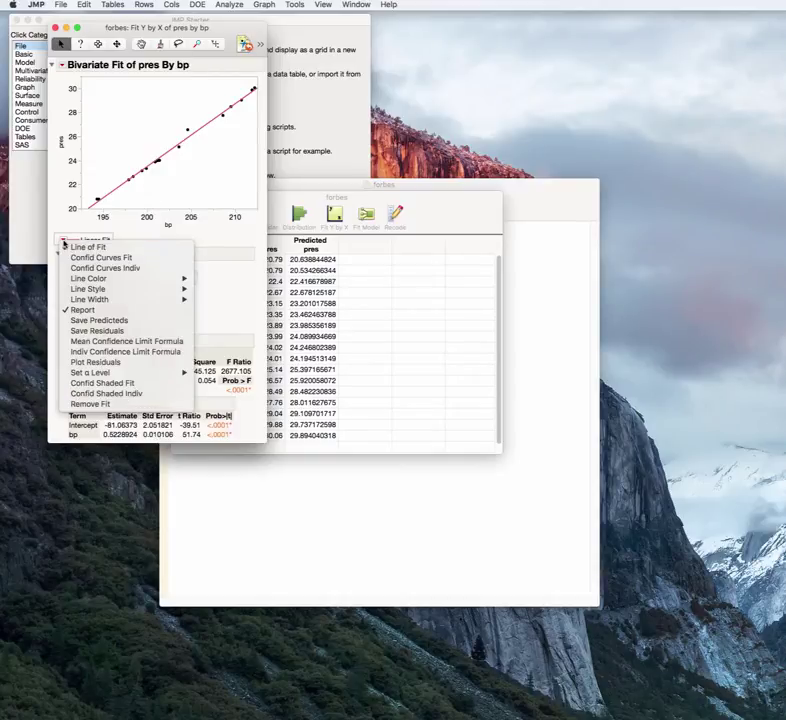
left_click(96, 362)
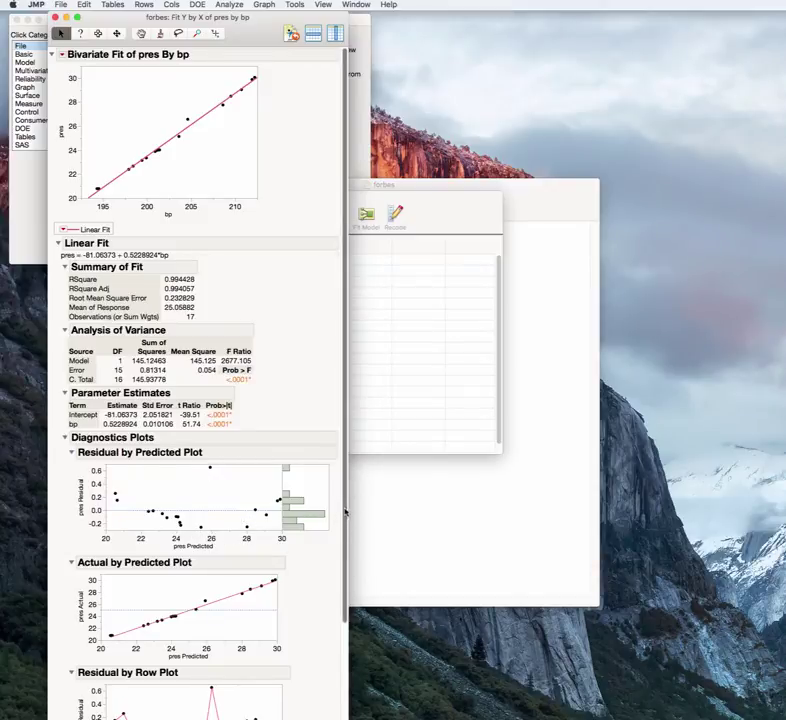
left_click(72, 452)
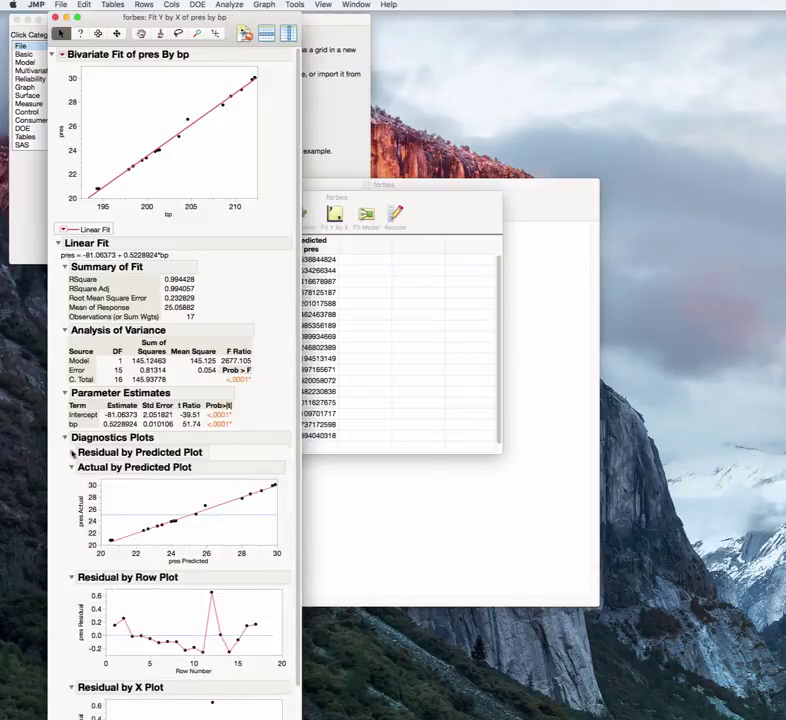
left_click(72, 468)
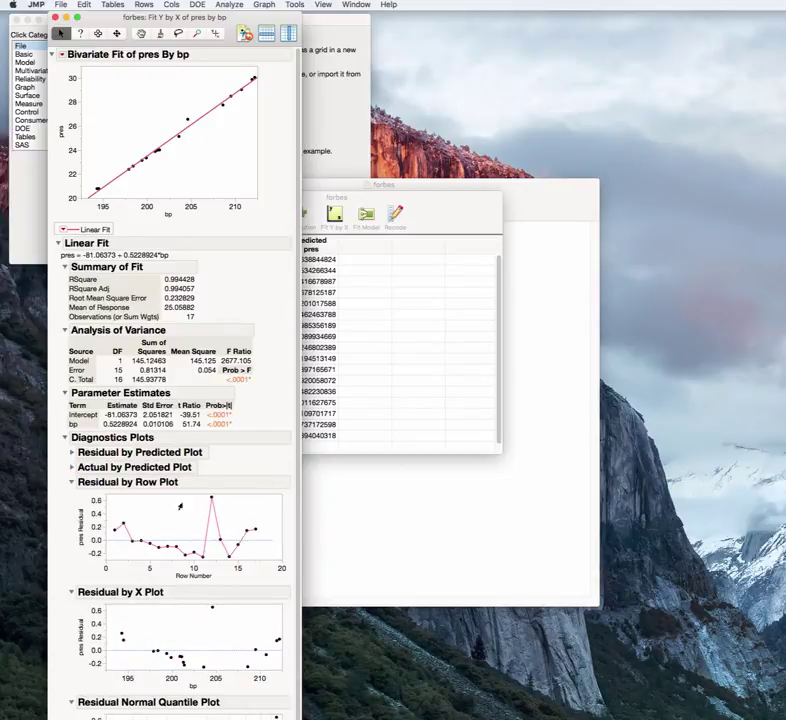
left_click(72, 483)
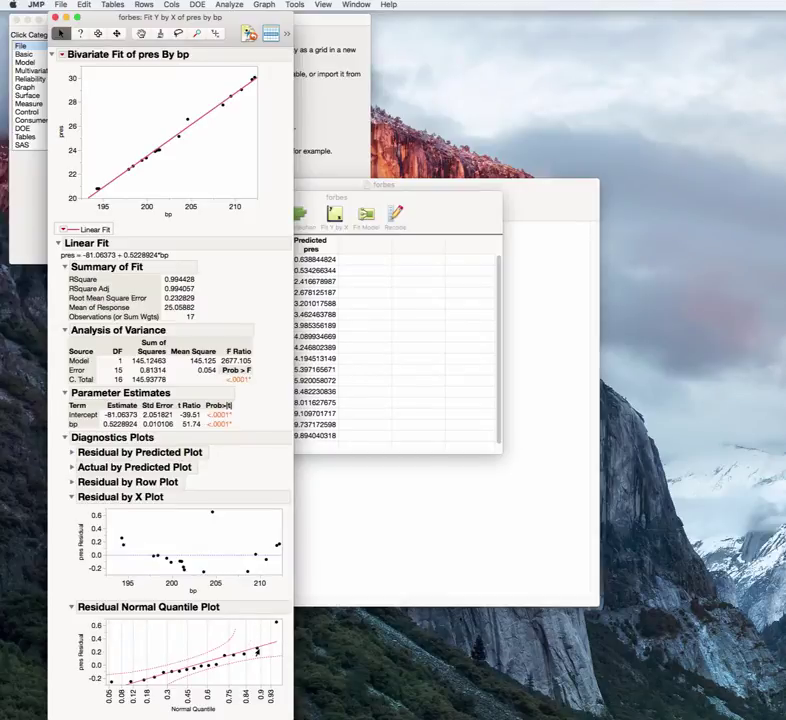
Save the linear fit's individual confidence limit formulas to the data table and highlight row 12 across the plots.
left_click(62, 229)
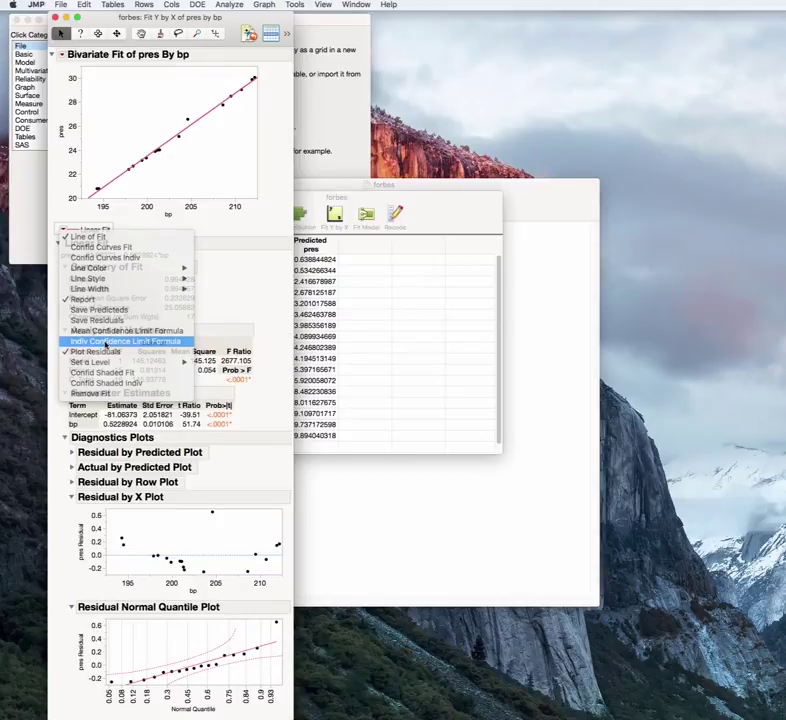
left_click(105, 344)
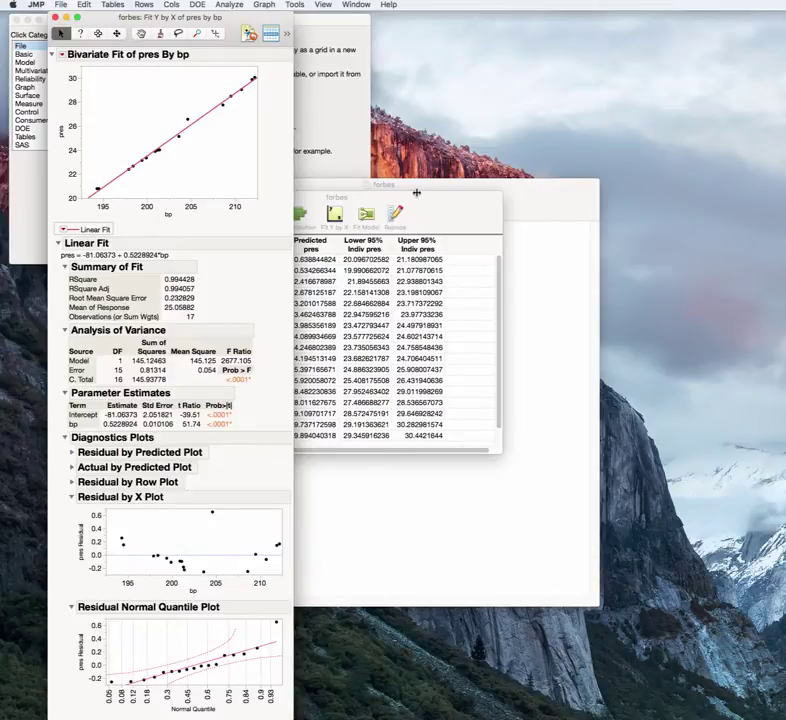
left_click_drag(416, 193, 557, 130)
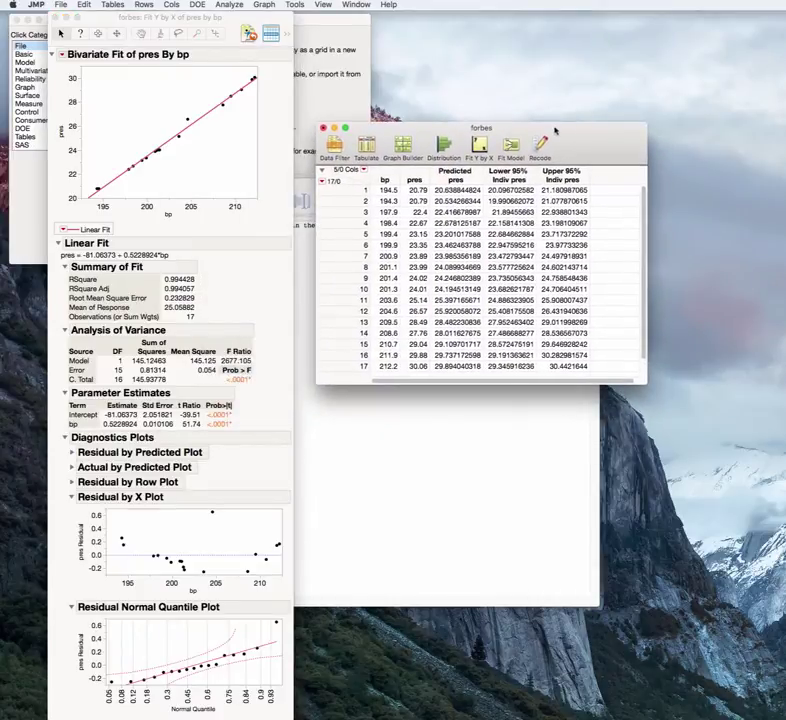
left_click(388, 311)
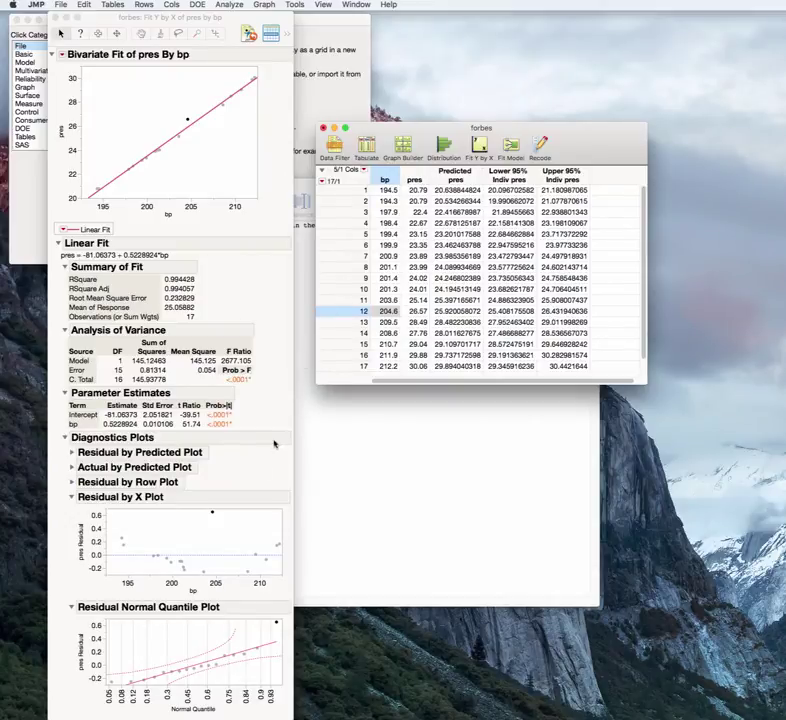
left_click(62, 543)
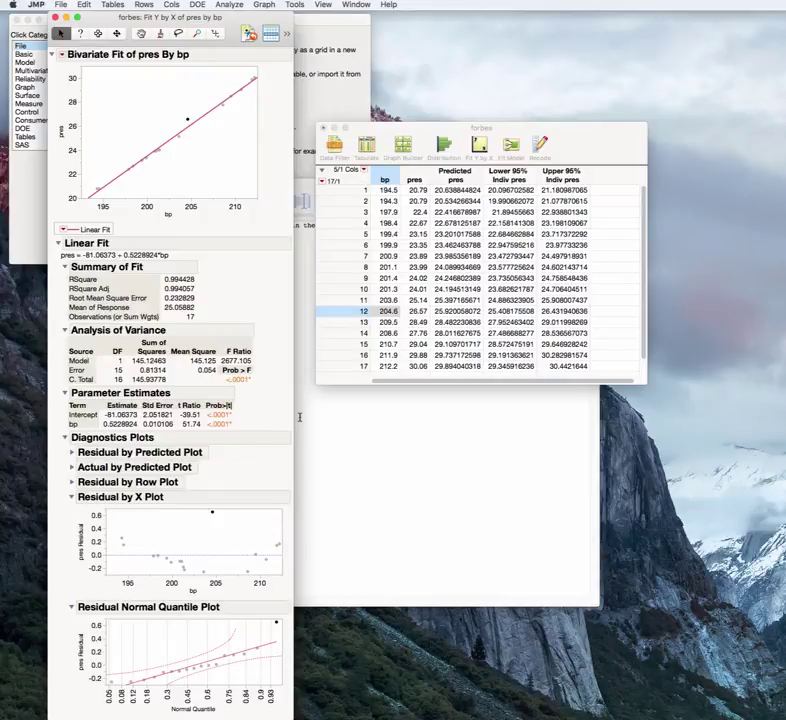
Place the forbes data table over the fit report and widen its window to show more empty columns.
left_click_drag(450, 132, 428, 100)
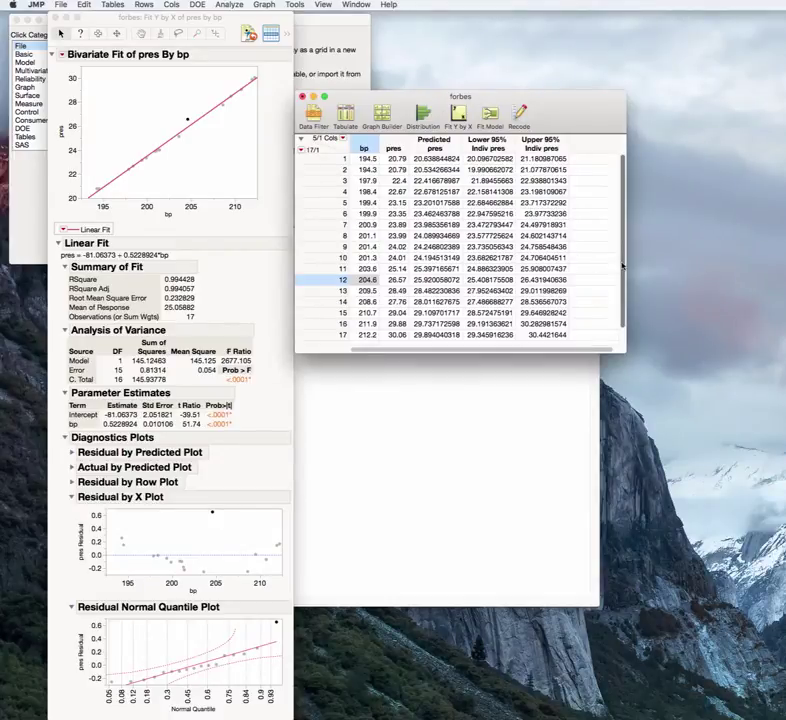
left_click_drag(626, 262, 752, 262)
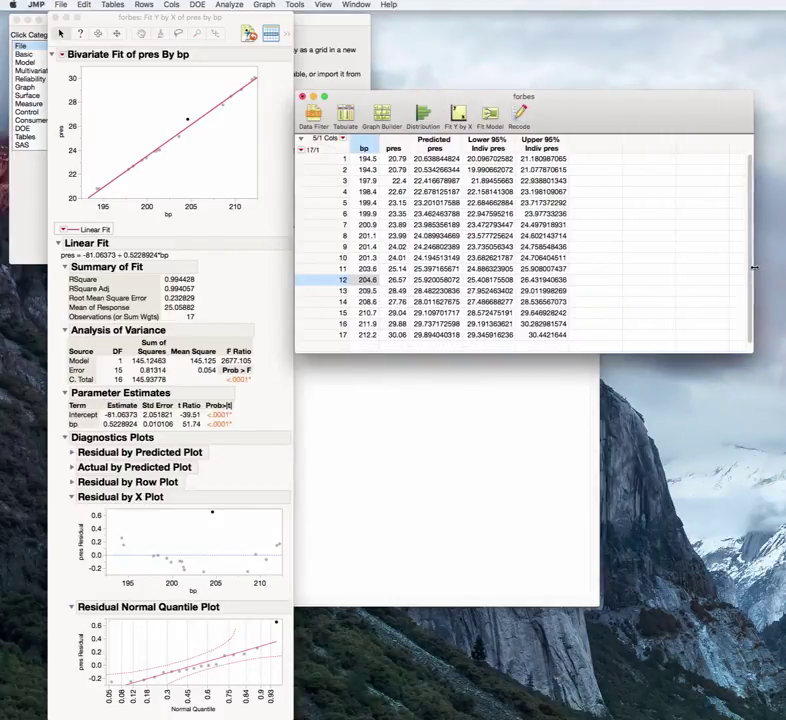
left_click_drag(549, 110, 283, 207)
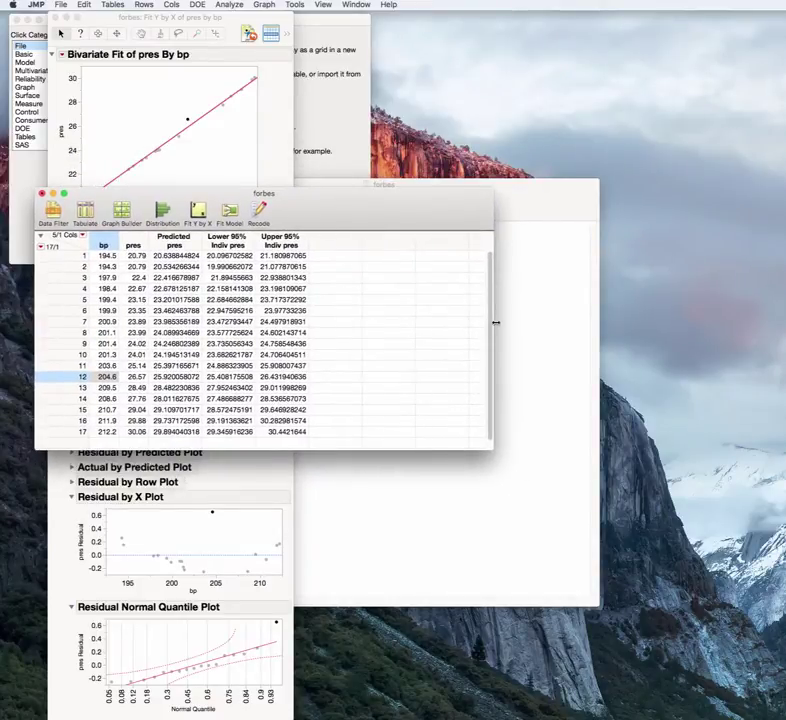
left_click_drag(494, 322, 600, 322)
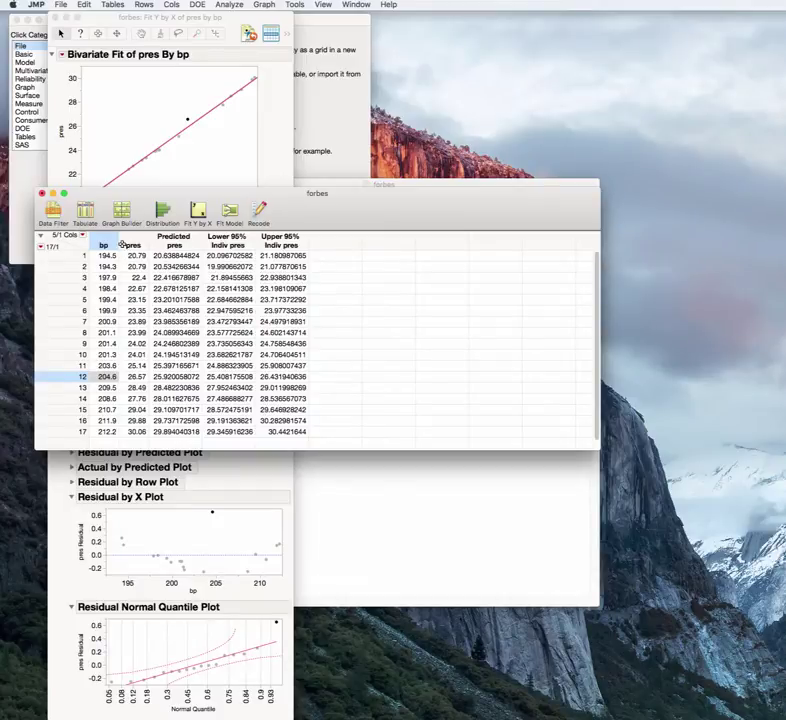
Add a numeric continuous column named Log(pres) to the data table, computed with the formula Log(pres).
right_click(331, 242)
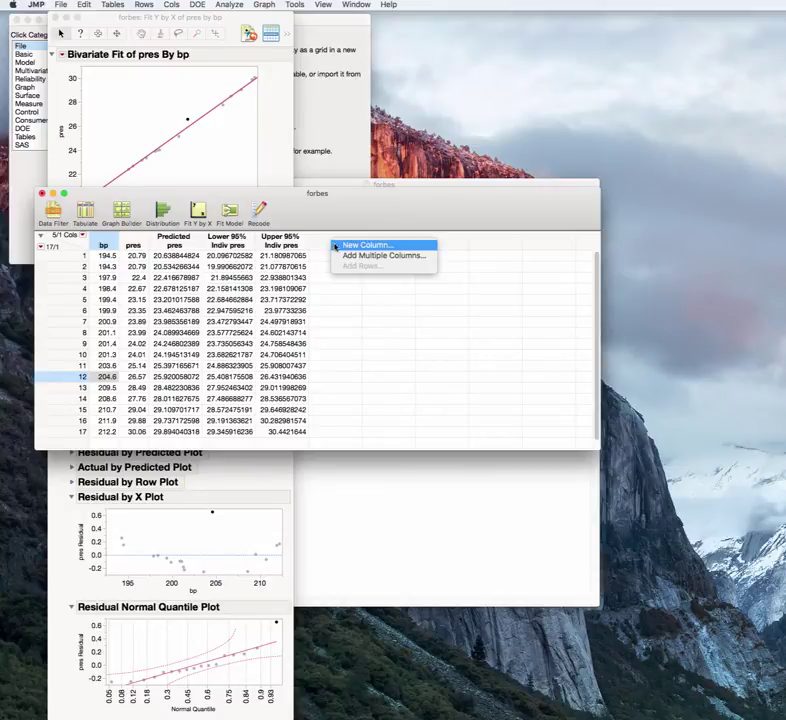
left_click(345, 246)
left_click_drag(665, 176, 470, 206)
type("Log(pres")
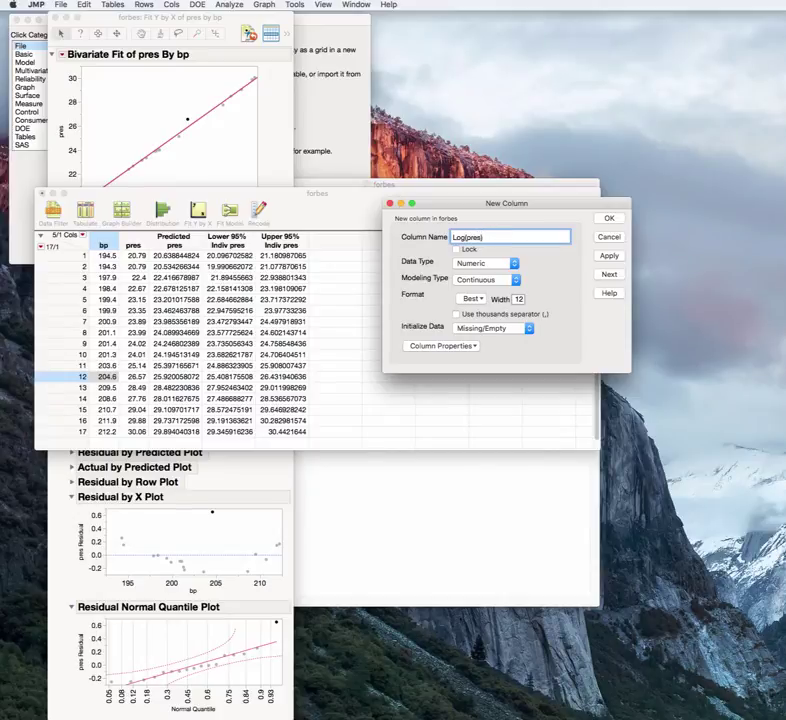
left_click(443, 346)
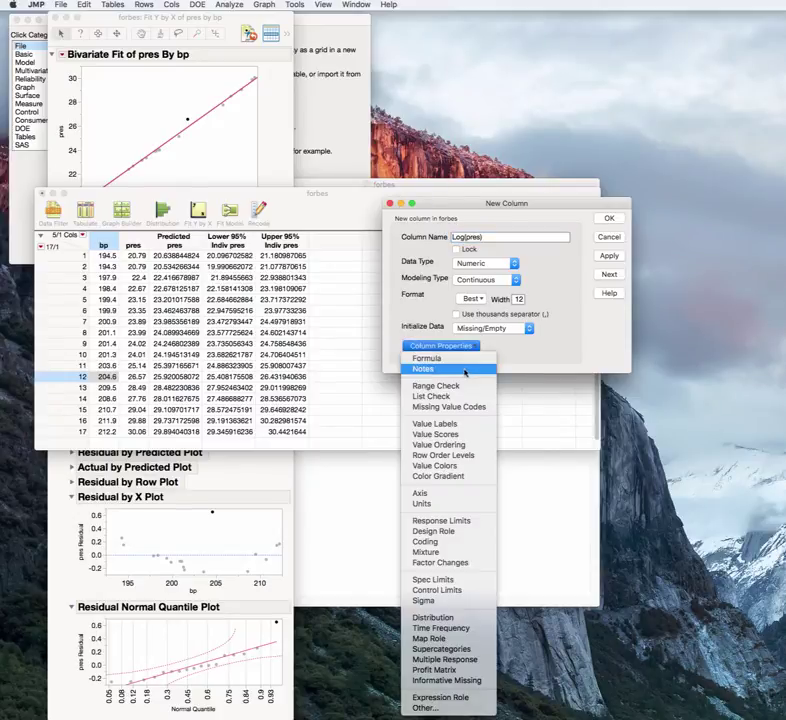
left_click(447, 360)
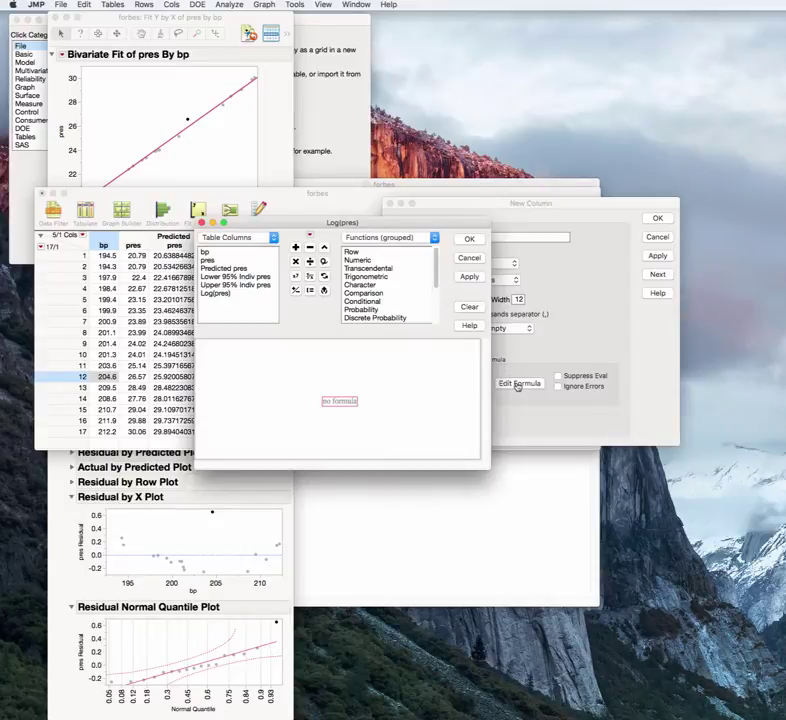
left_click(372, 268)
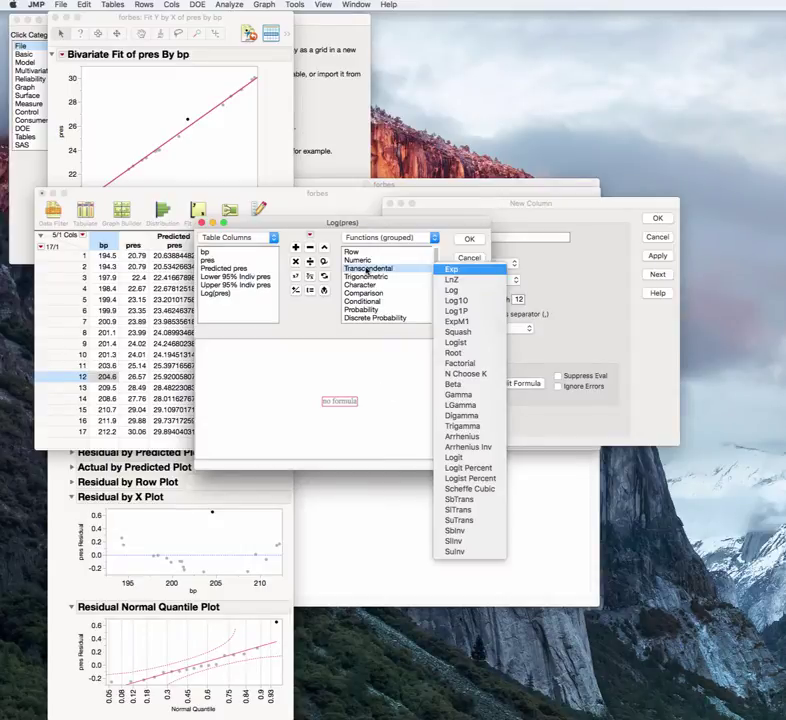
left_click(452, 290)
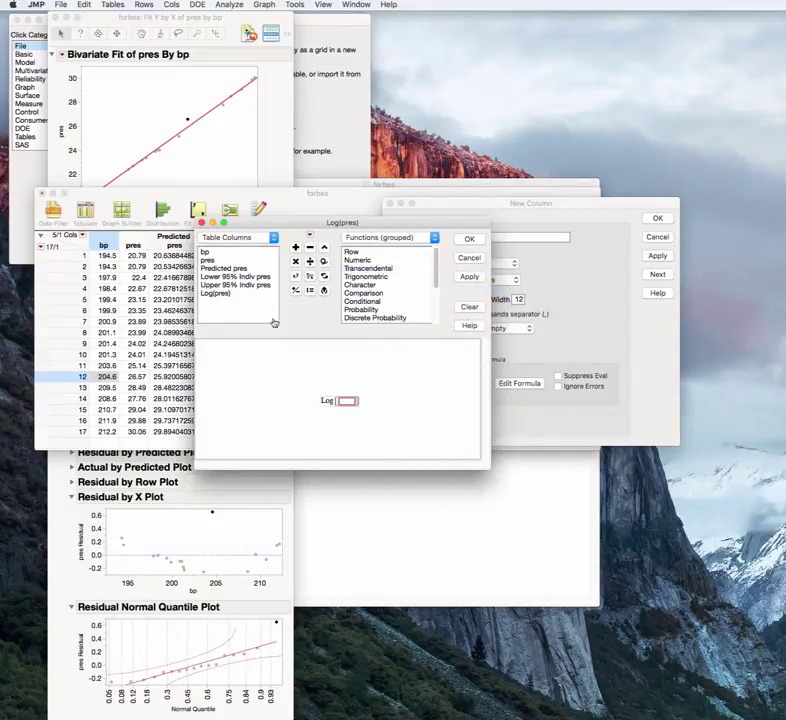
left_click(215, 261)
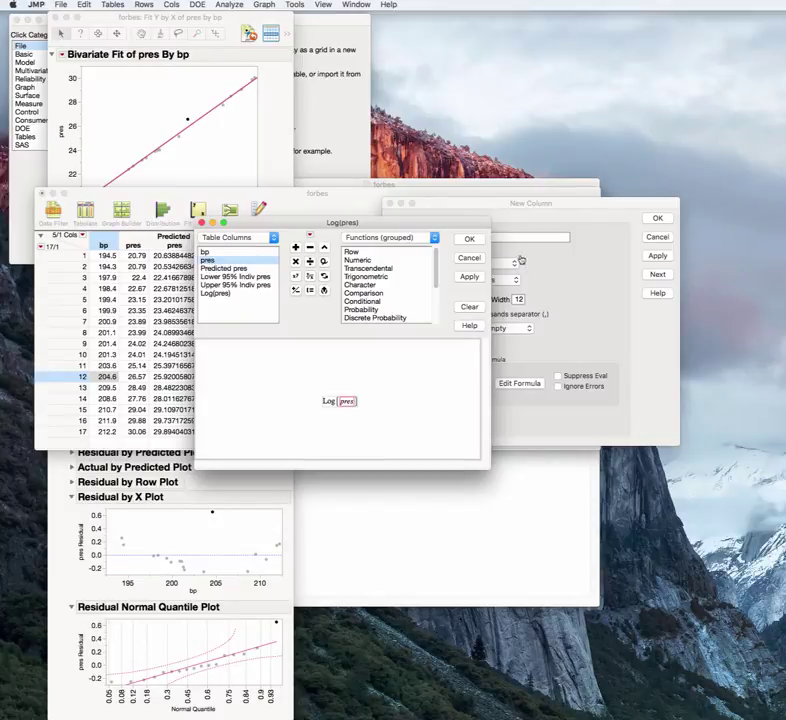
left_click(467, 242)
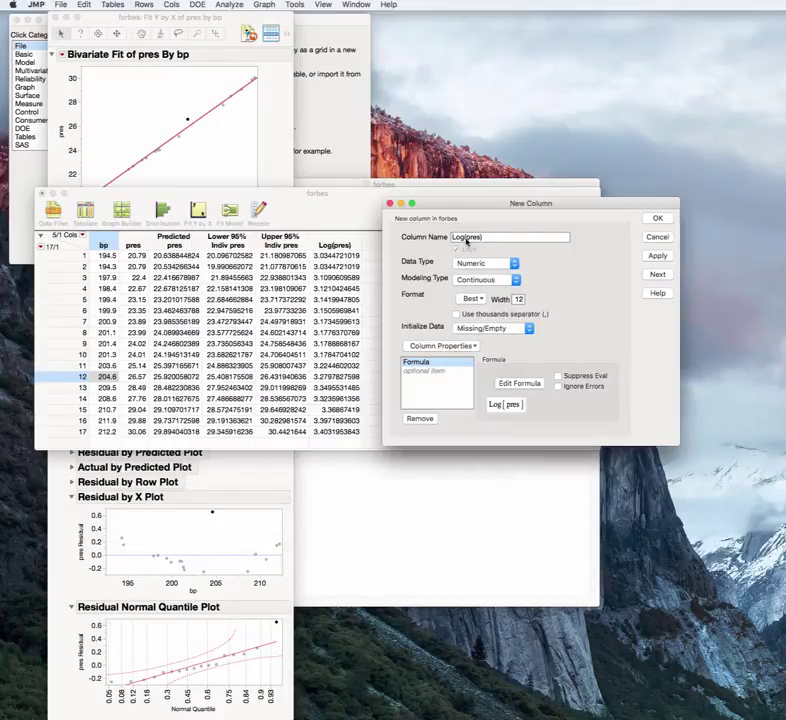
left_click(657, 219)
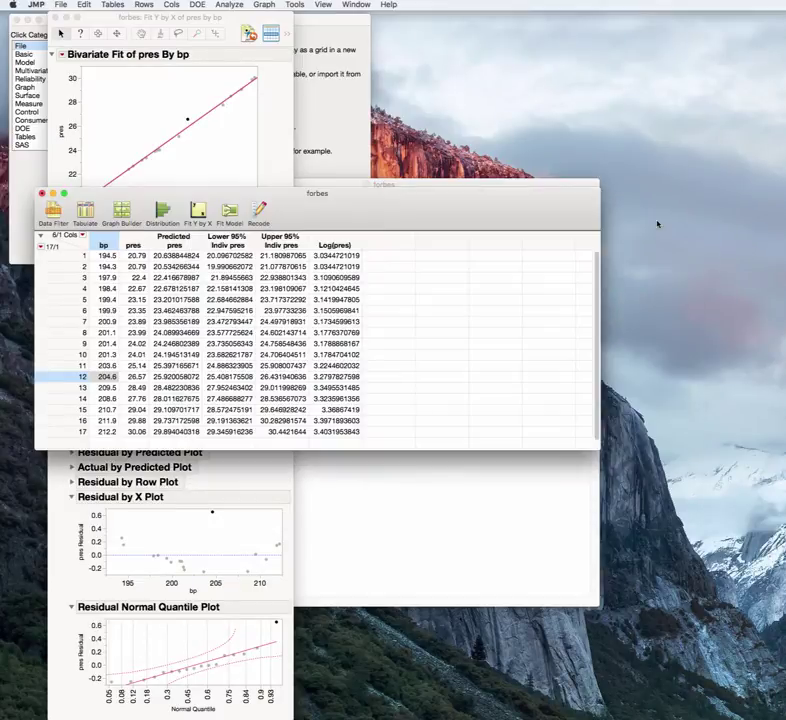
Create a Fit Y by X plot with Log(pres) as response and bp as factor.
left_click(326, 244)
left_click(101, 244)
left_click(198, 210)
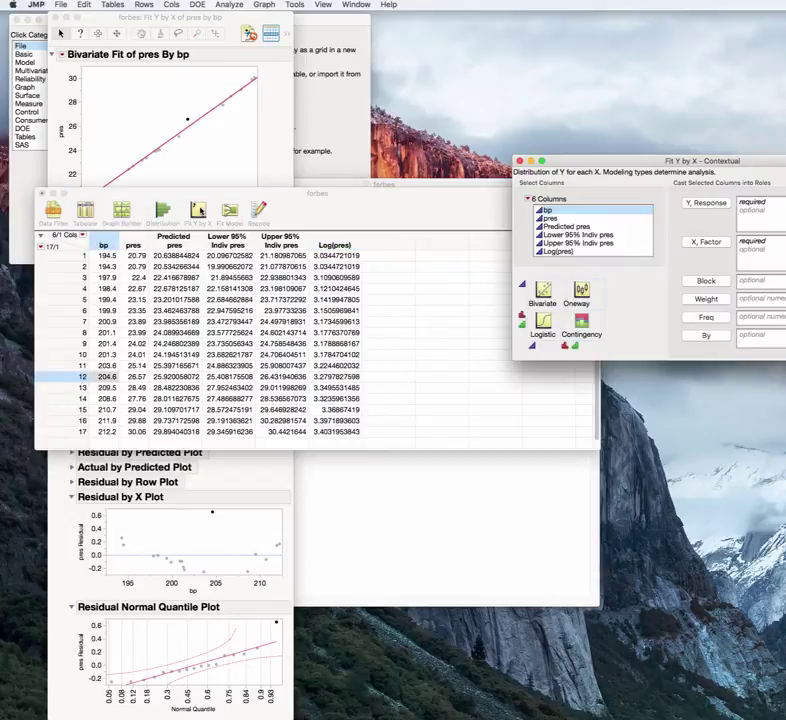
left_click_drag(704, 161, 491, 91)
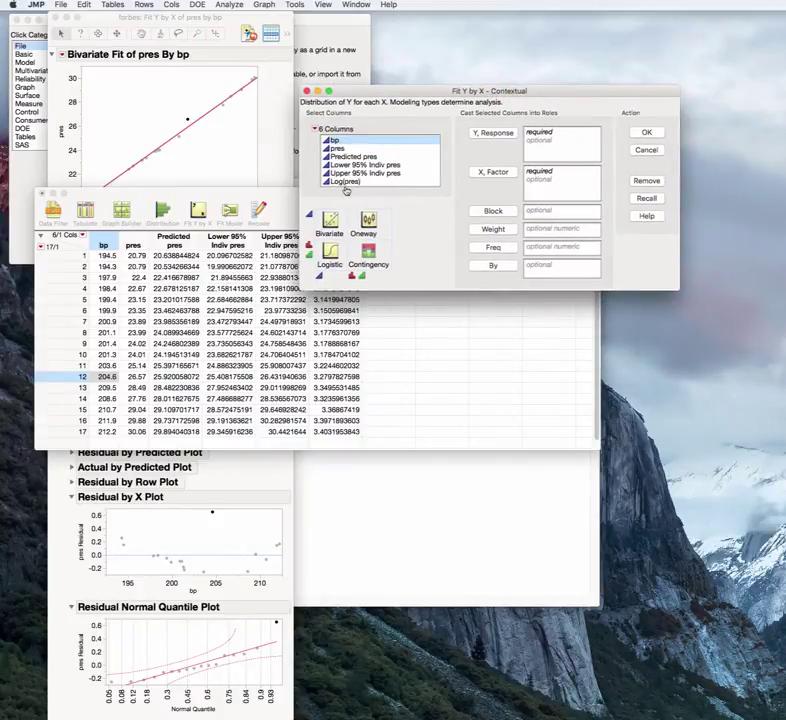
left_click_drag(346, 186, 546, 142)
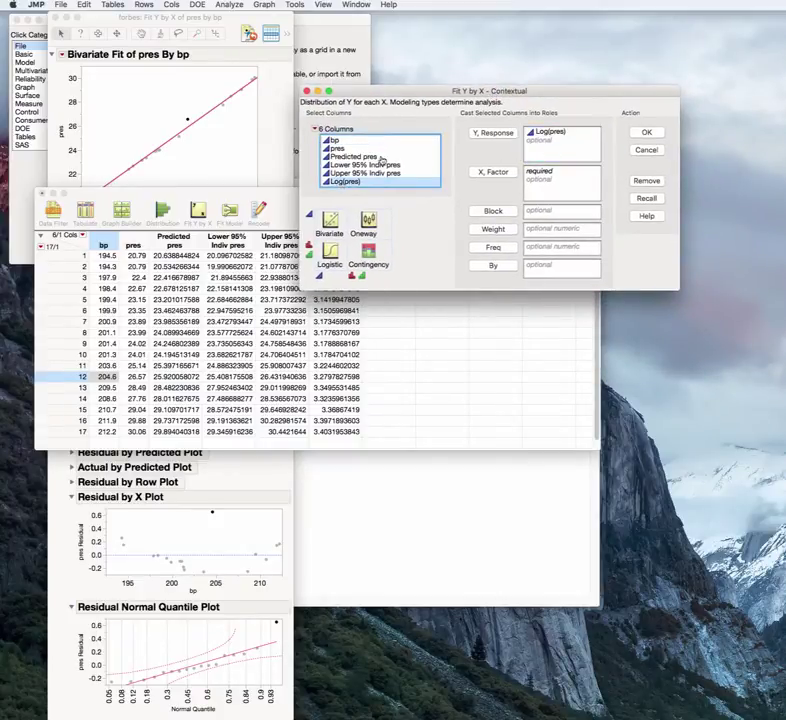
left_click_drag(341, 145, 530, 176)
left_click(646, 133)
Arrange the Log(pres) by bp plot beside the pres by bp report and move the data table clear of both.
left_click_drag(336, 228, 423, 13)
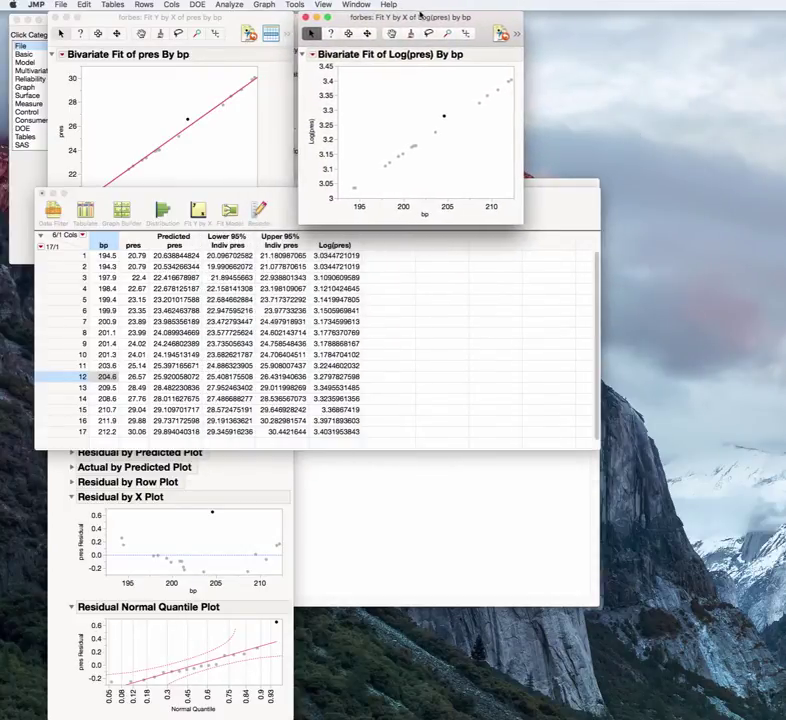
left_click_drag(200, 190, 744, 48)
left_click_drag(692, 46, 737, 65)
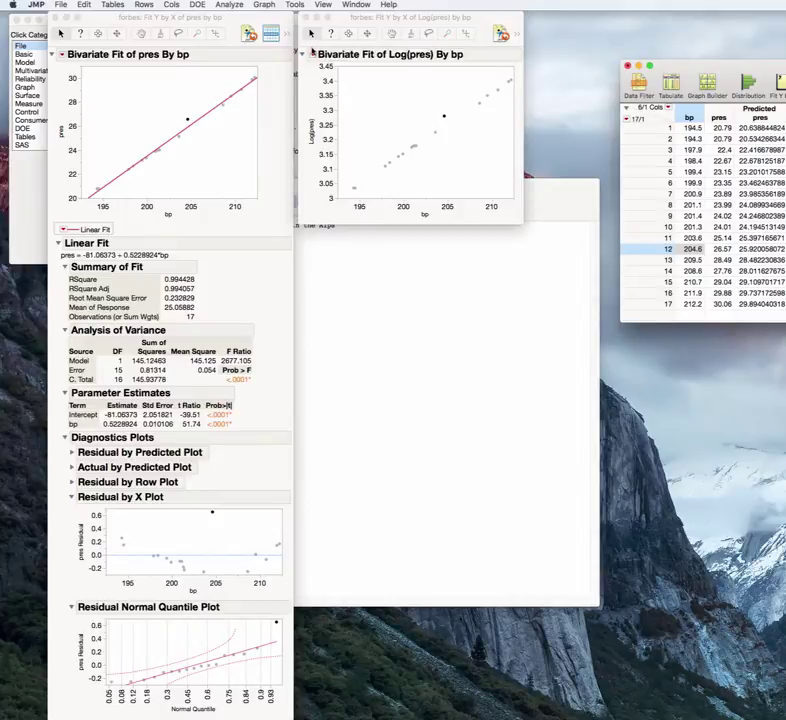
Fit a straight line to the Log(pres) by bp scatterplot.
left_click(313, 54)
left_click(313, 54)
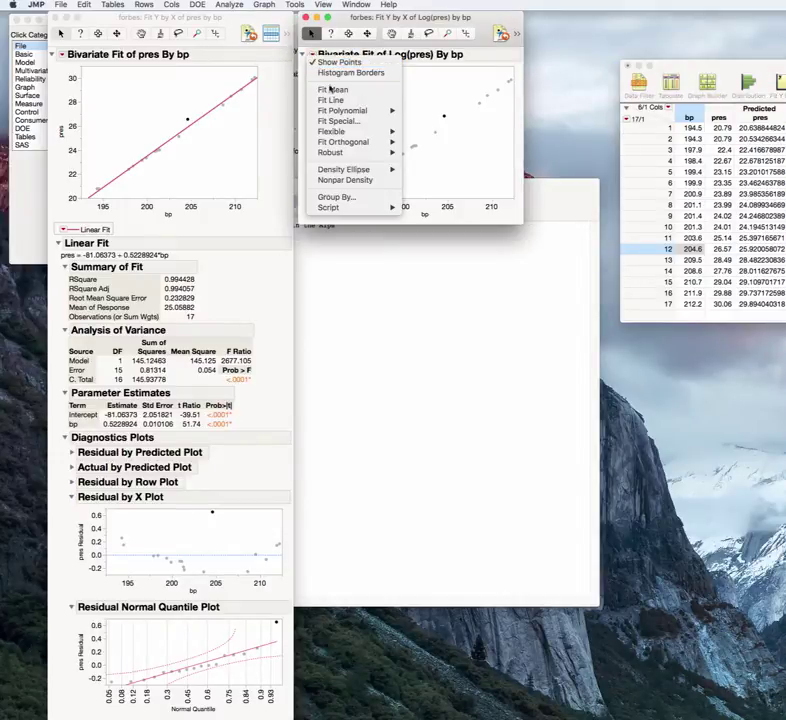
left_click(333, 101)
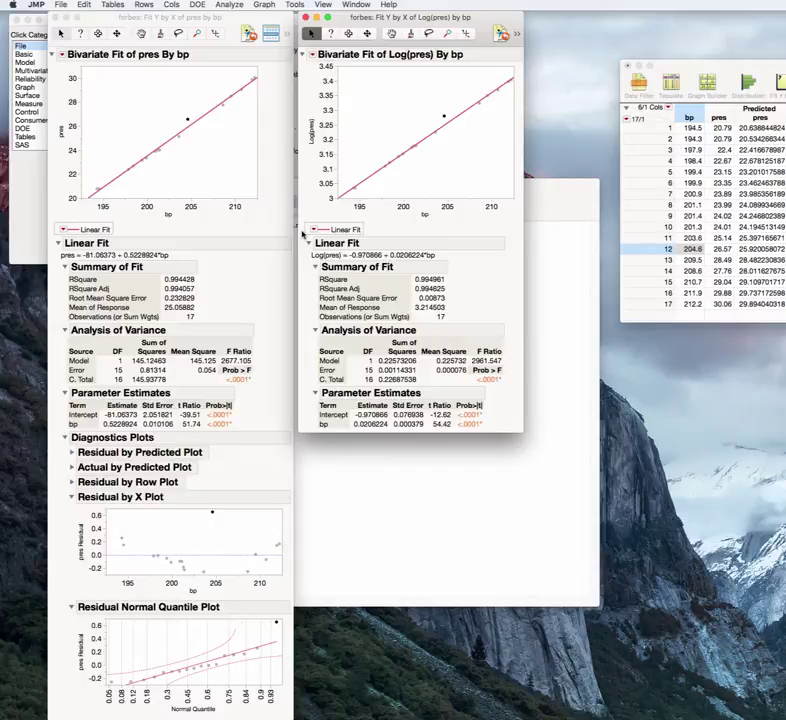
Plot the residuals of the Log(pres) linear fit and collapse the Residual by Predicted, Actual by Predicted and Residual by Row plots.
left_click(314, 229)
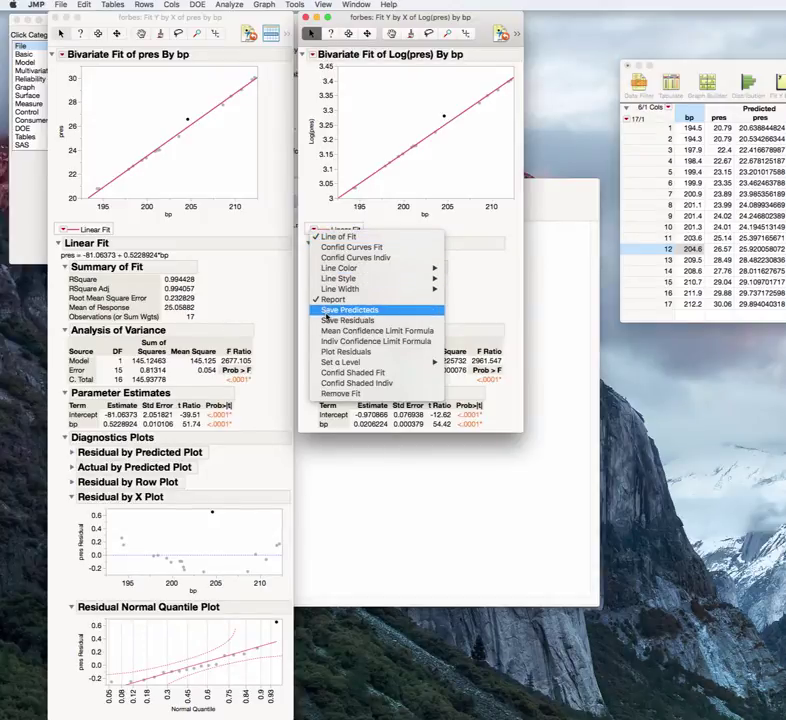
left_click(328, 351)
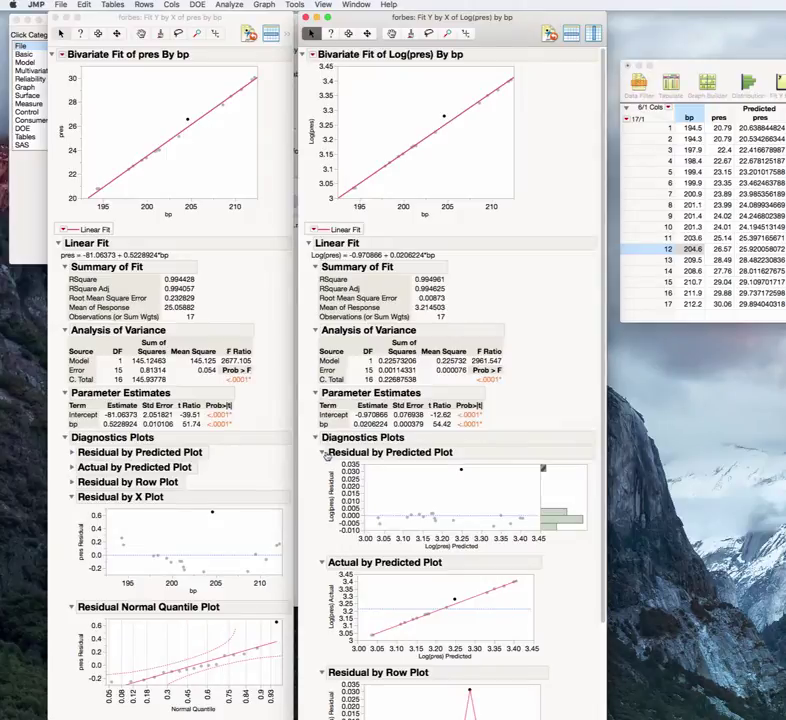
left_click(322, 452)
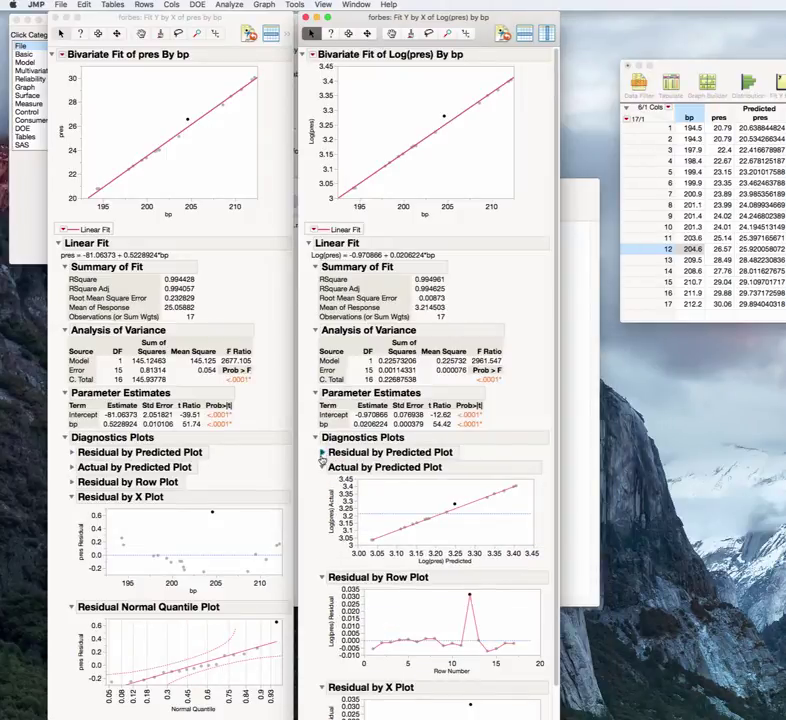
left_click(322, 467)
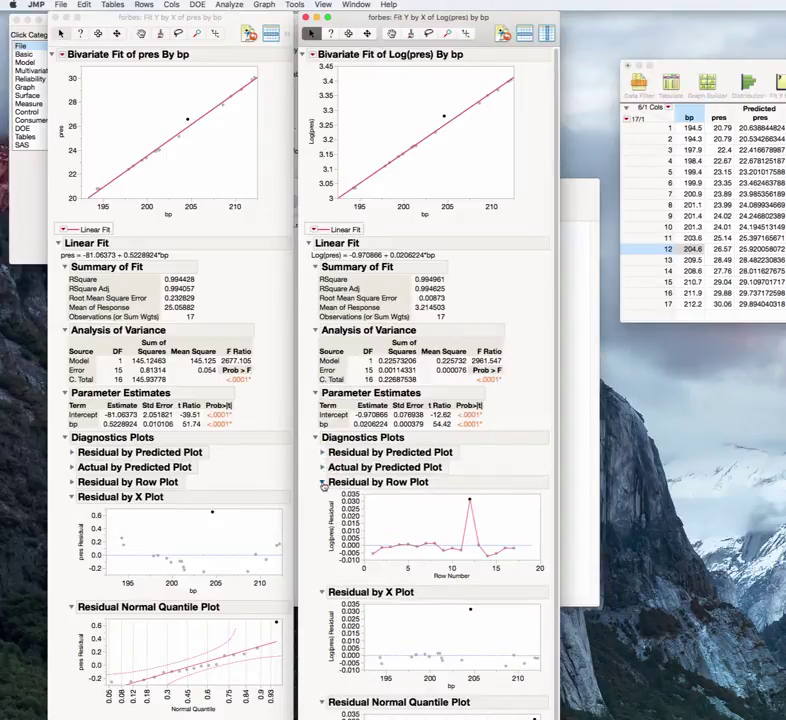
left_click(322, 483)
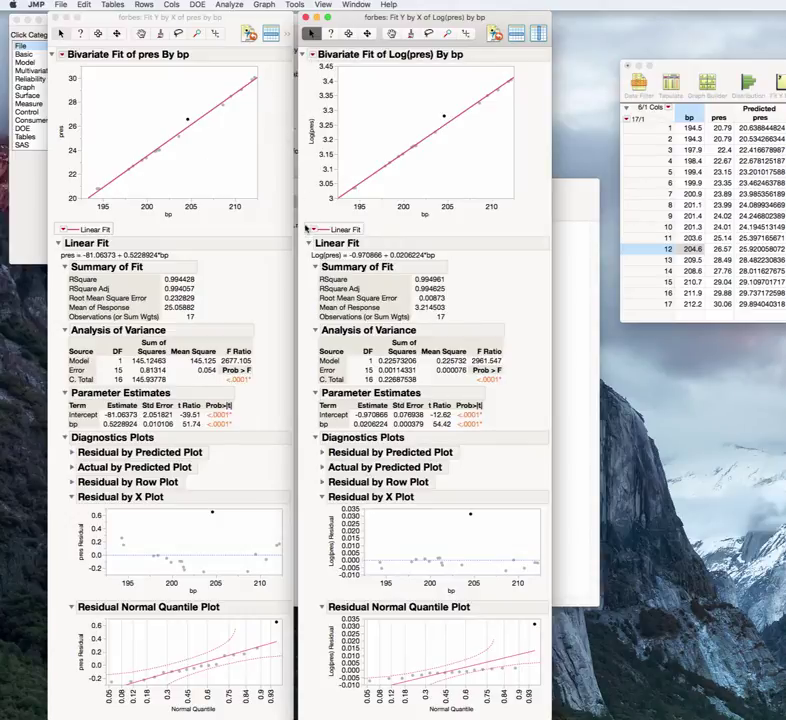
Save the predicted values and the individual confidence limit formulas of the Log(pres) linear fit to the forbes data table.
left_click(313, 229)
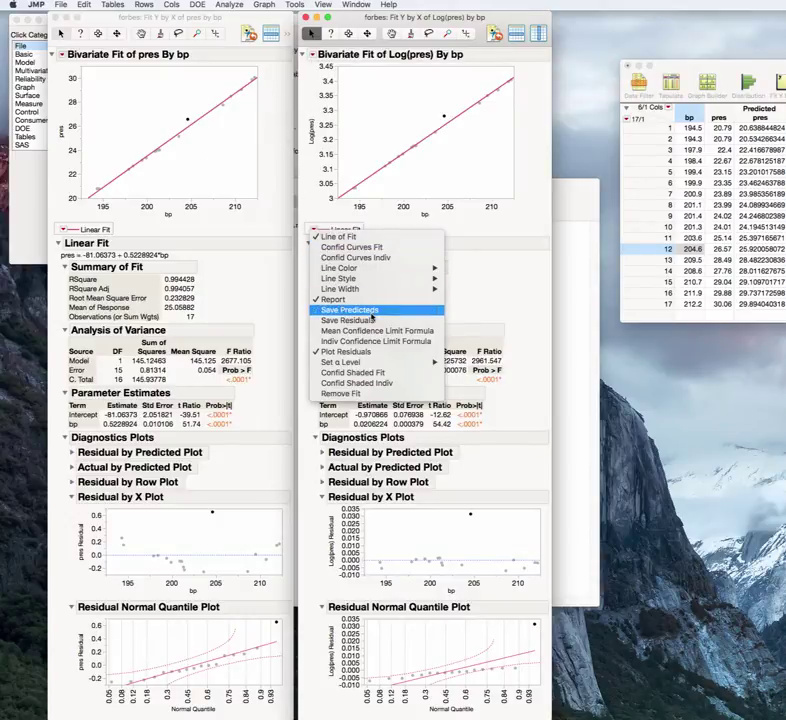
left_click(352, 310)
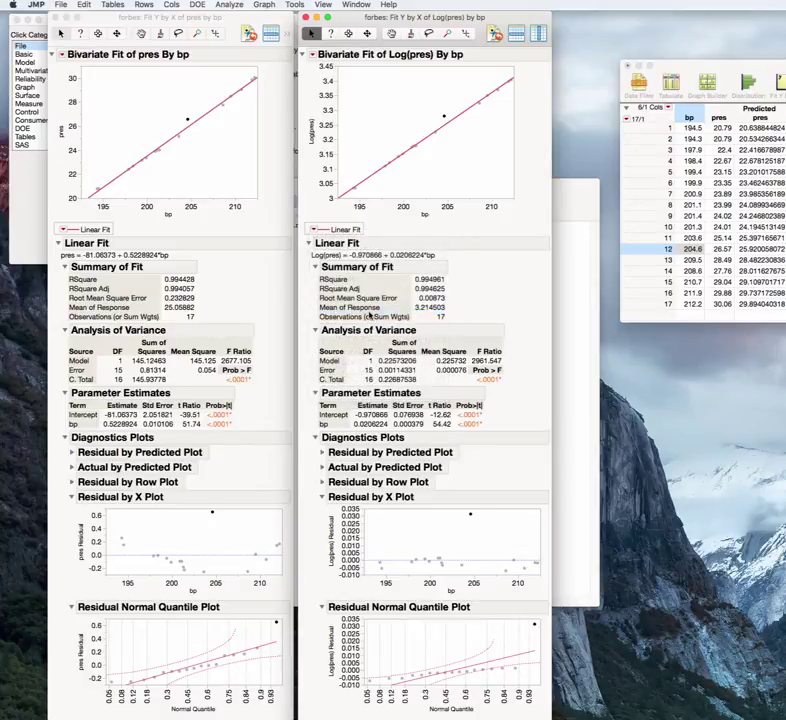
left_click(641, 65)
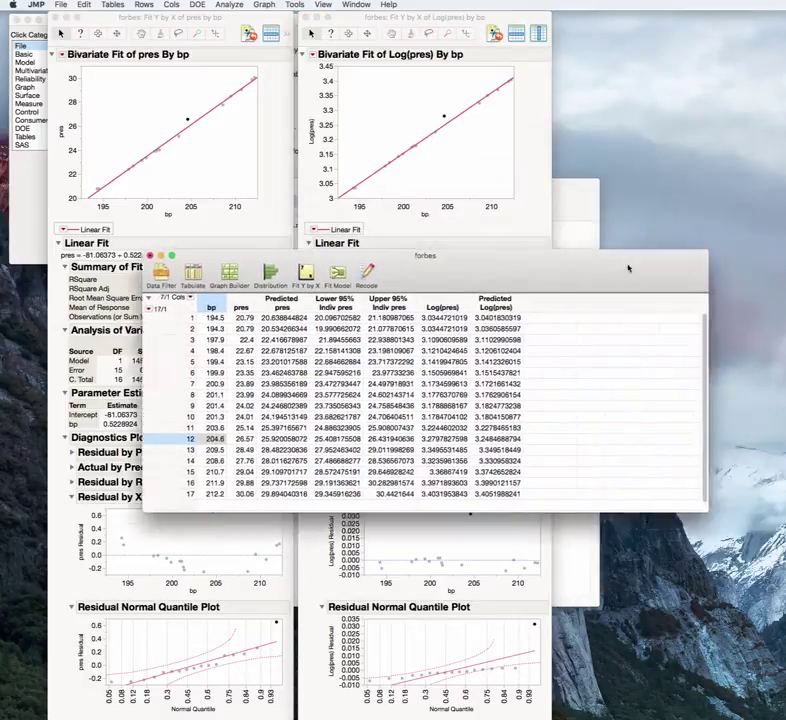
left_click(454, 271)
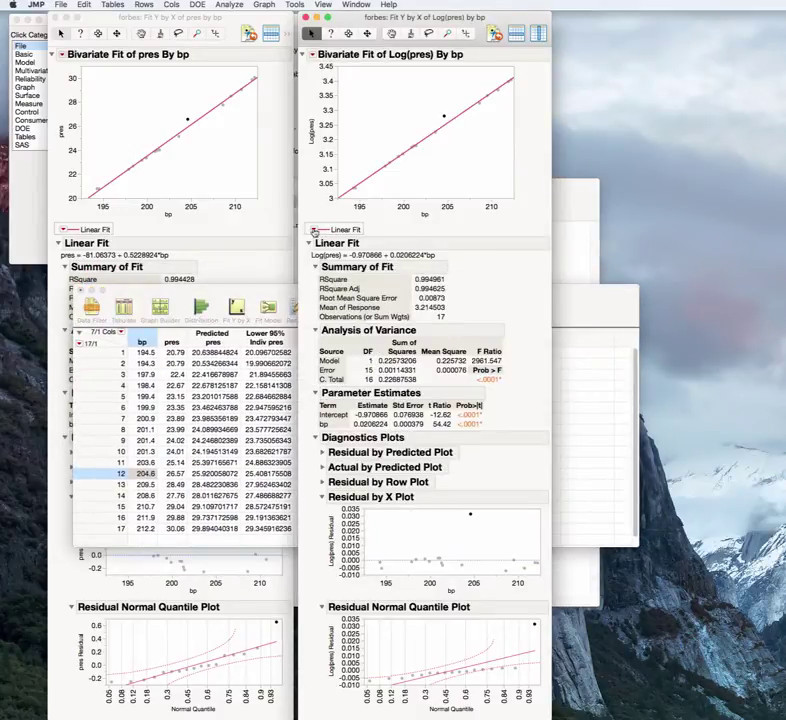
left_click(314, 230)
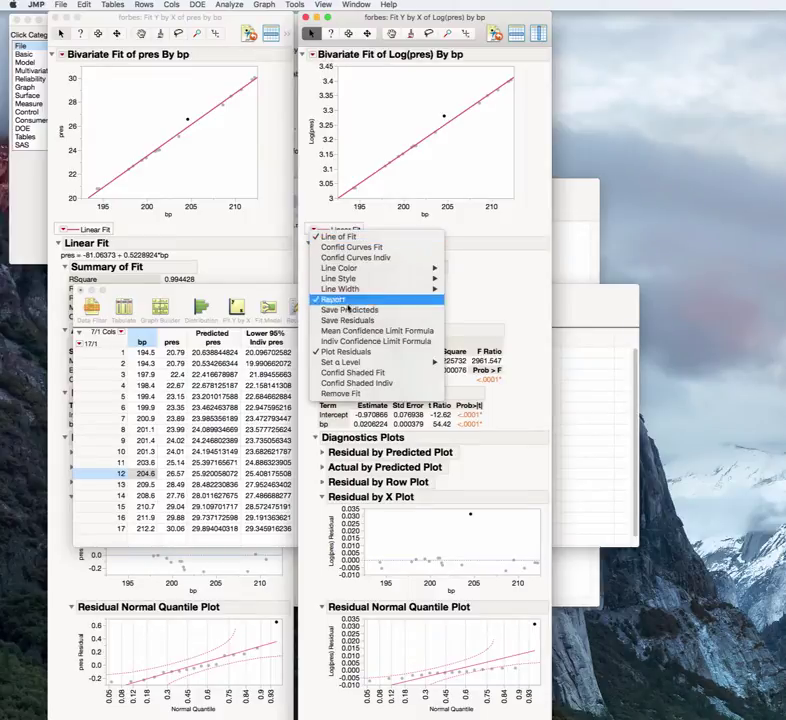
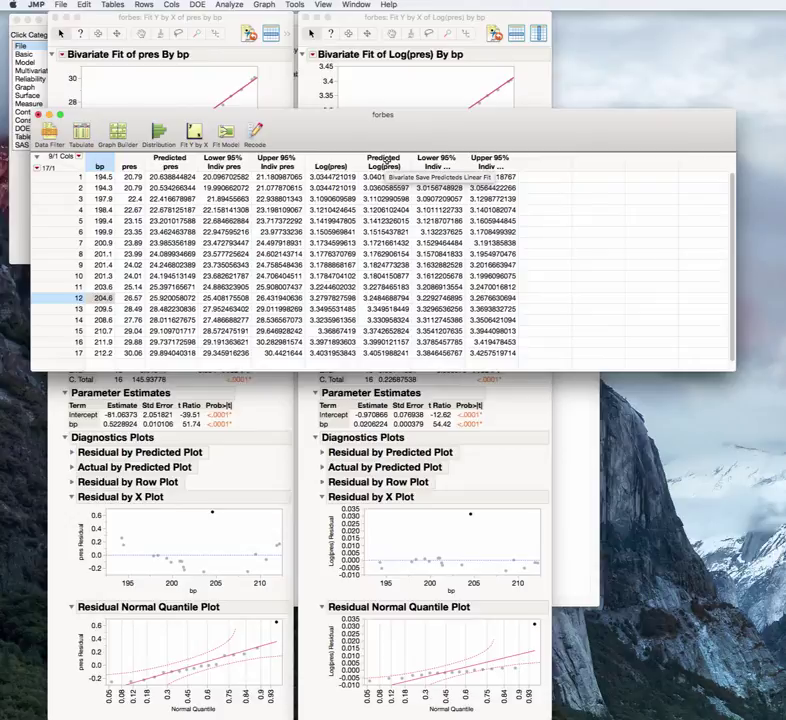
Start a new numeric continuous column in the forbes data table and name it Predicted pres (logmodel).
left_click(383, 161)
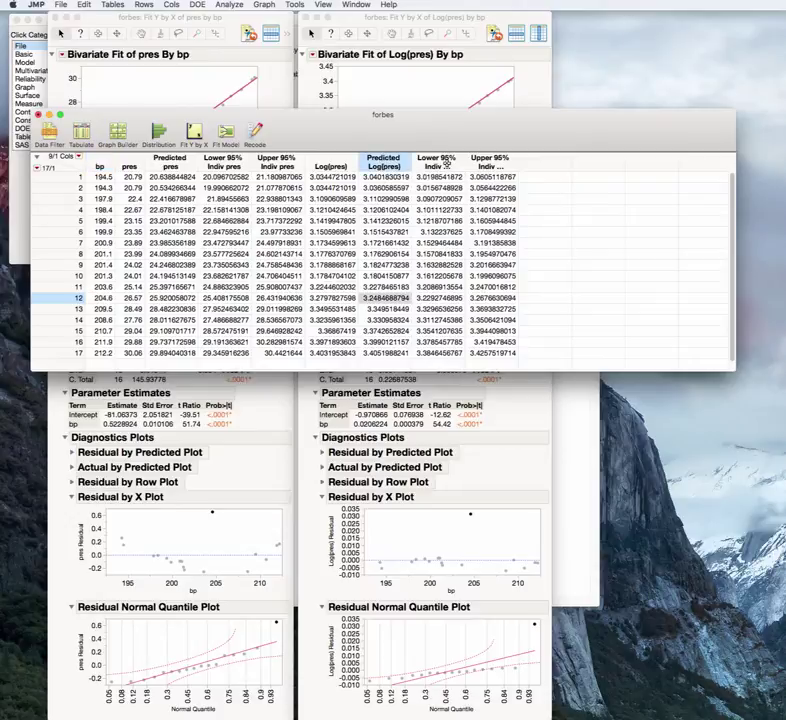
right_click(545, 165)
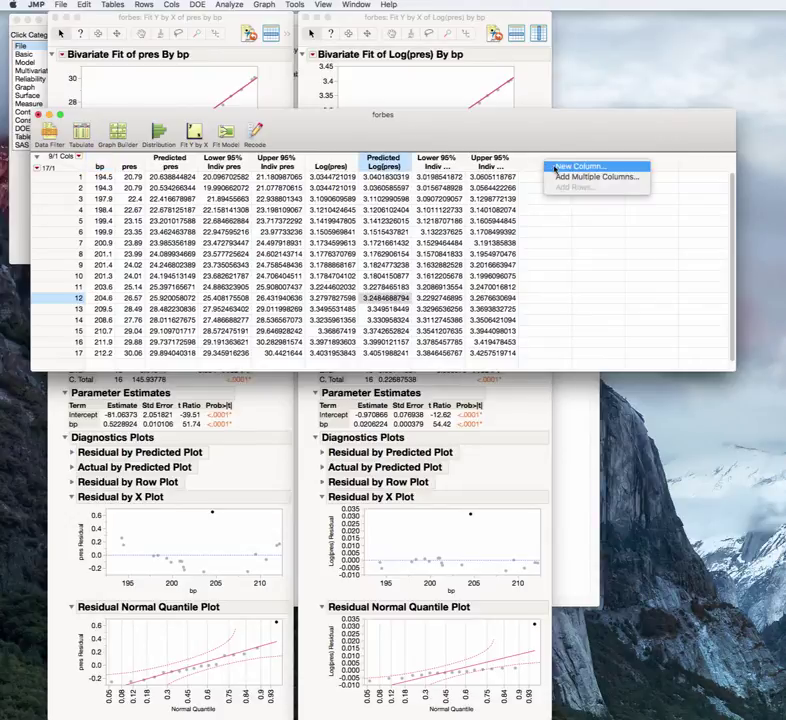
left_click(562, 164)
left_click_drag(656, 170, 585, 294)
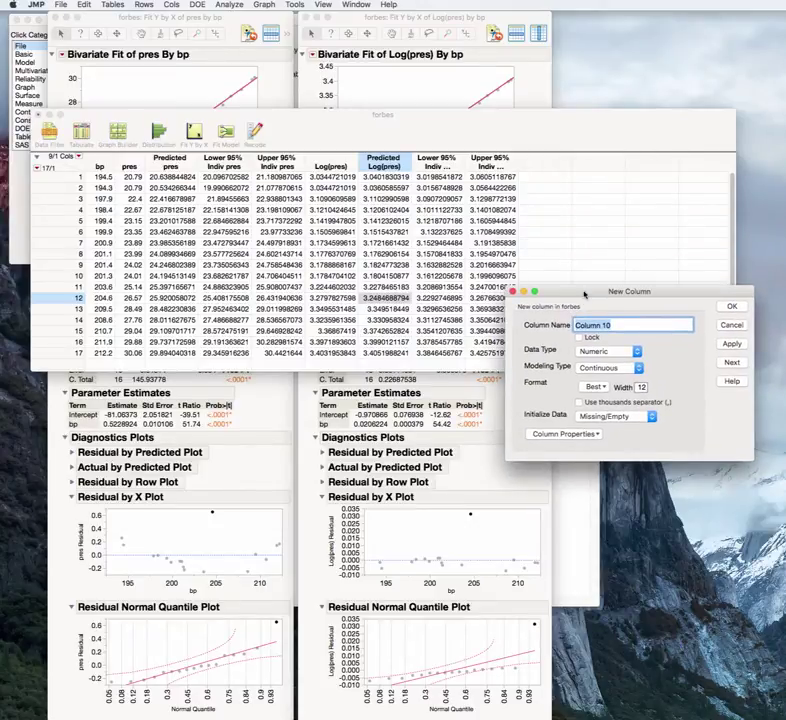
type("p")
key("BackSpace")
type("Predicted Pres")
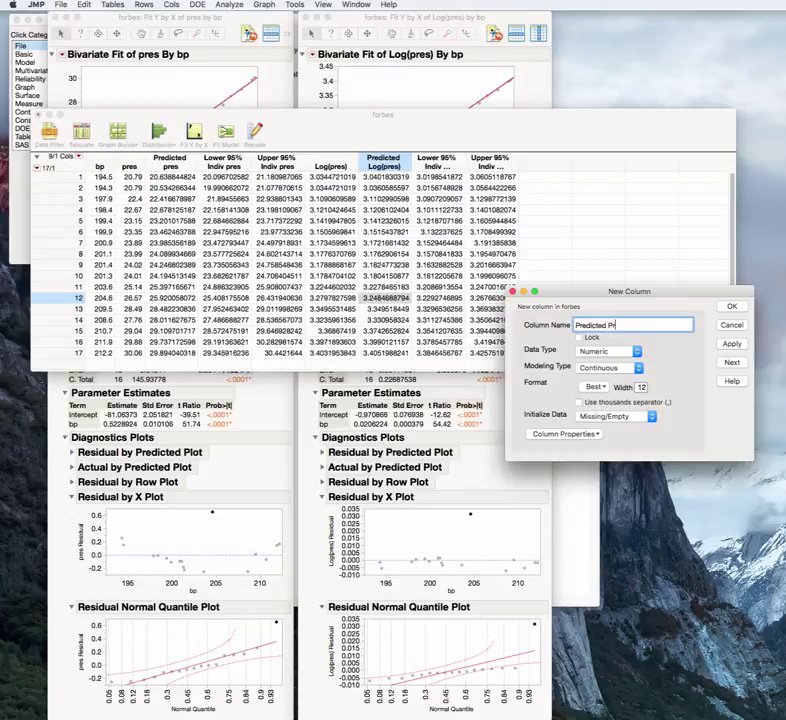
key("BackSpace")
key("BackSpace")
key("BackSpace")
key("BackSpace")
type("pres (logmodel)")
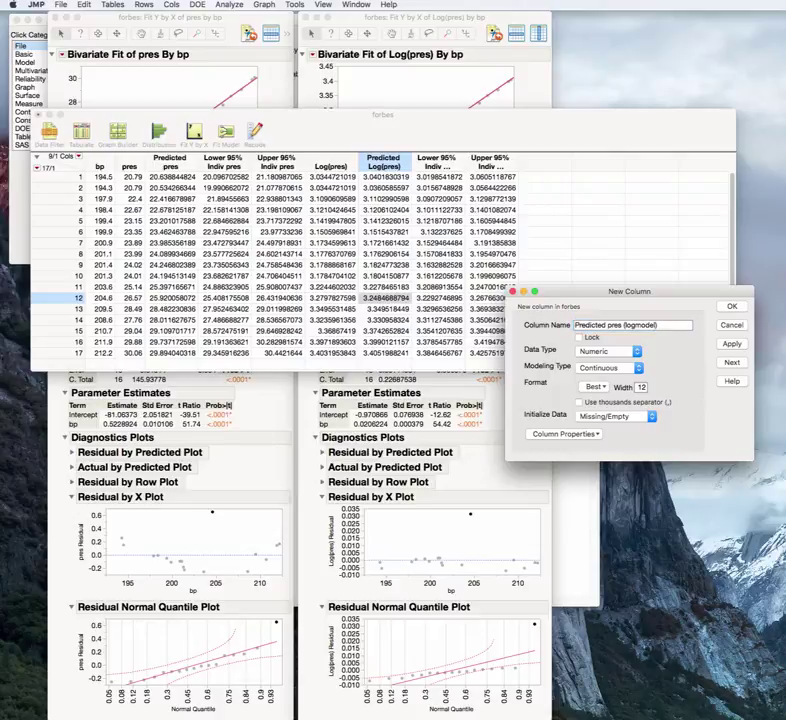
Give the Predicted pres (logmodel) column the formula Exp(Predicted Log(pres)) and create it.
left_click(585, 434)
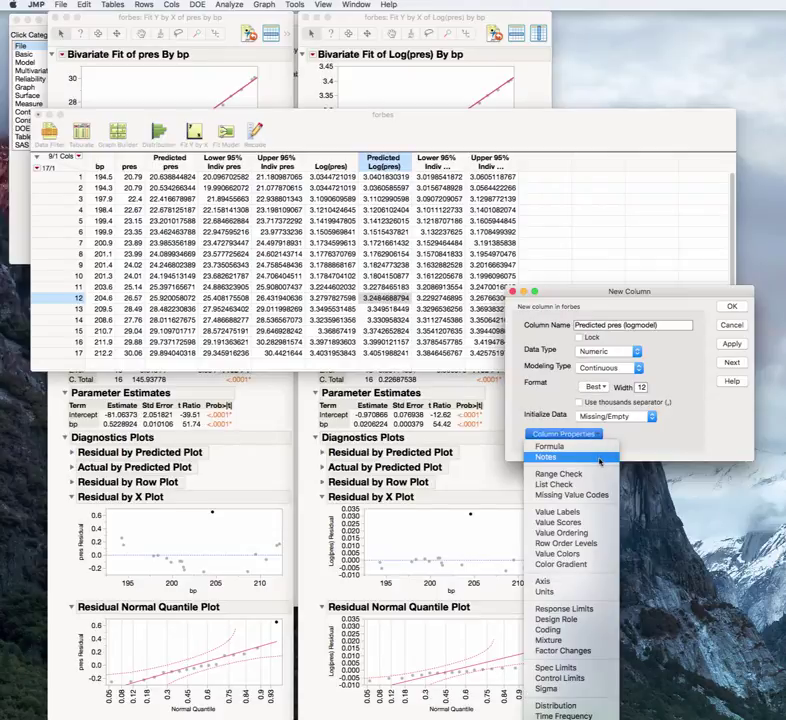
left_click(596, 450)
left_click(645, 470)
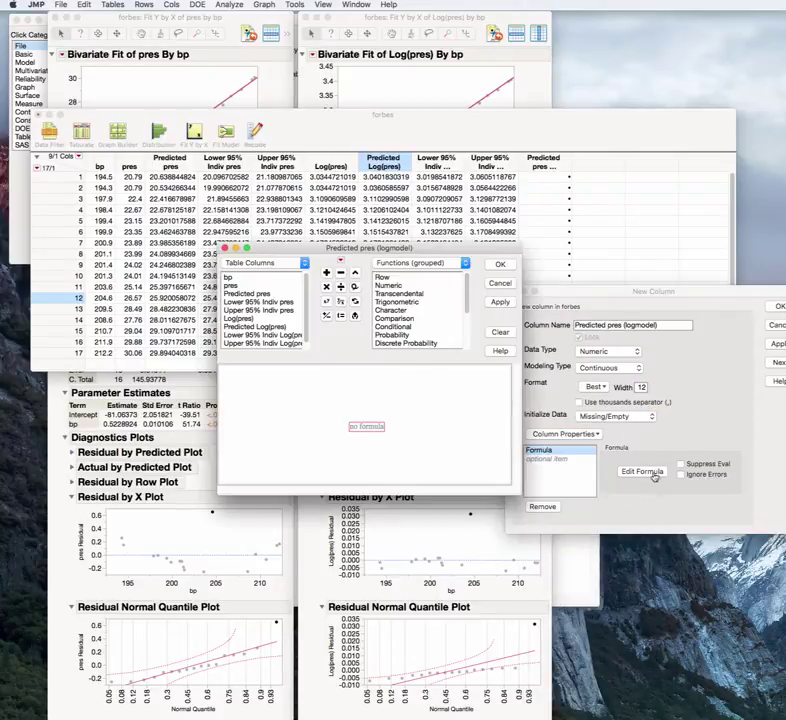
left_click(398, 293)
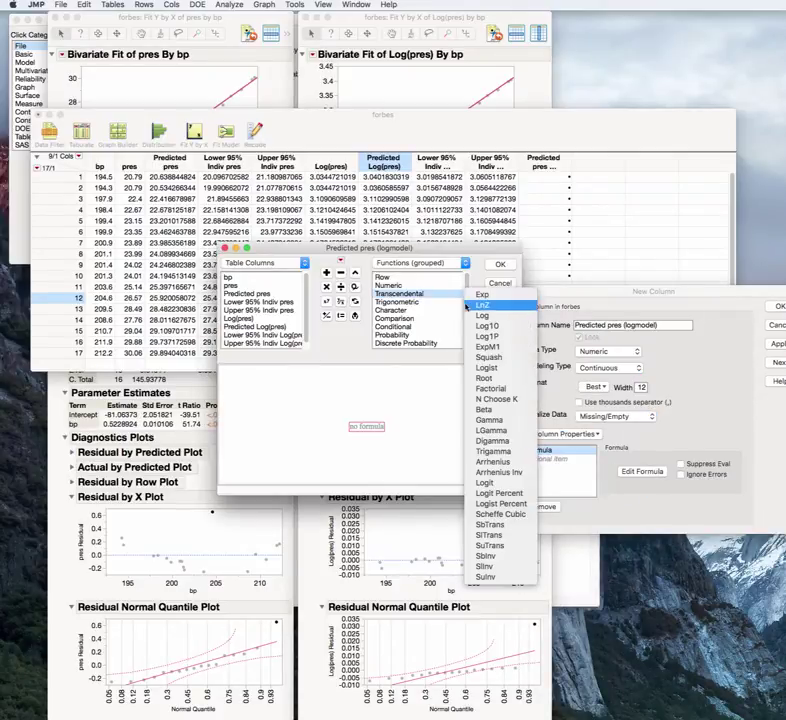
left_click(481, 295)
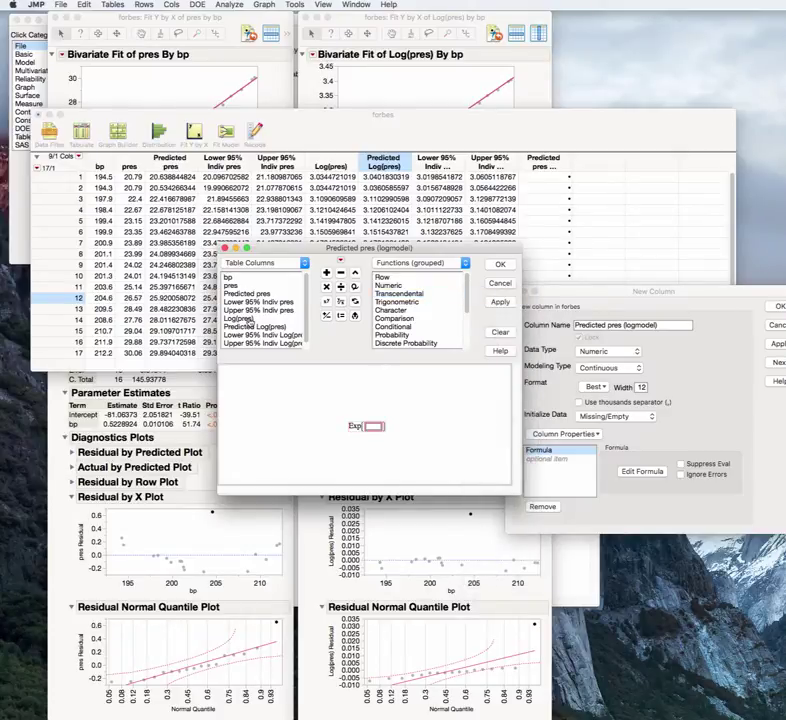
left_click(238, 318)
left_click(250, 326)
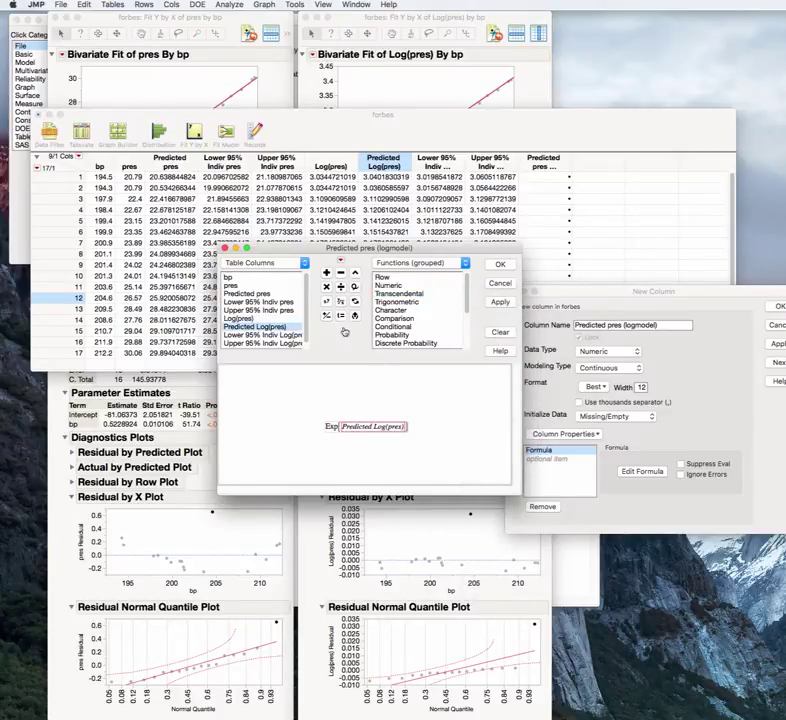
left_click(498, 266)
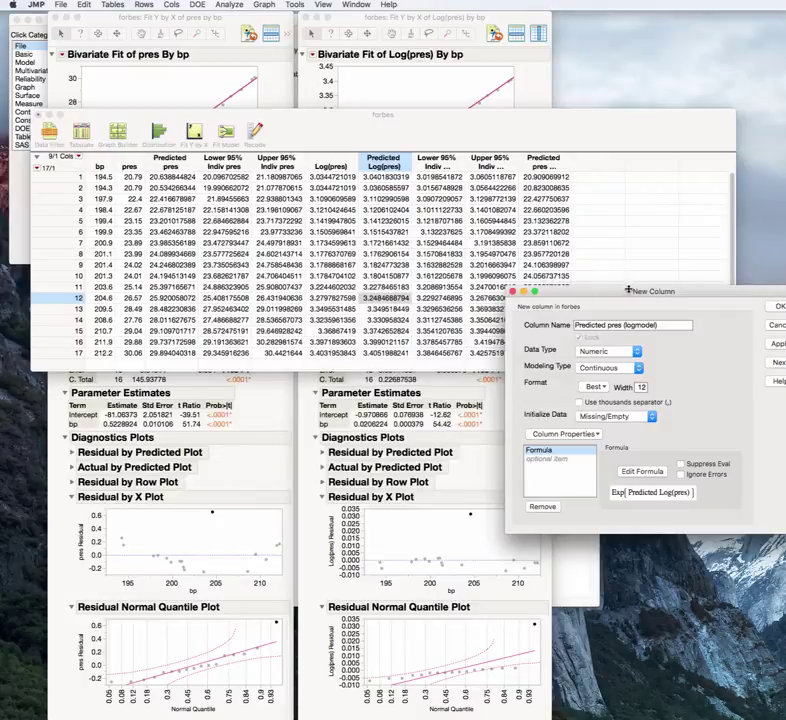
left_click_drag(623, 296, 440, 370)
key("Return")
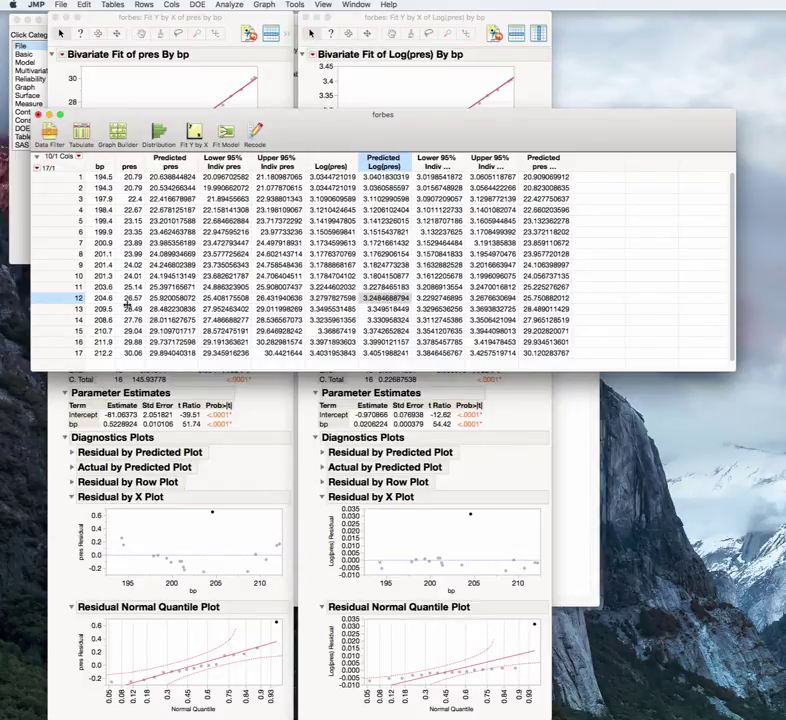
Highlight row 12 to compare its values across all columns, and move the data table clear of both fit reports.
left_click(85, 298)
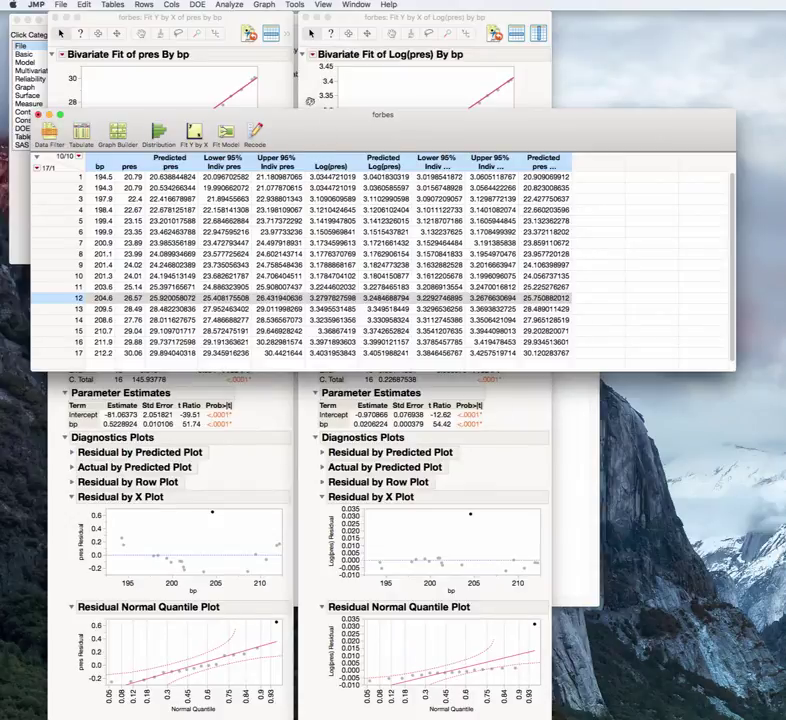
left_click_drag(350, 120, 785, 187)
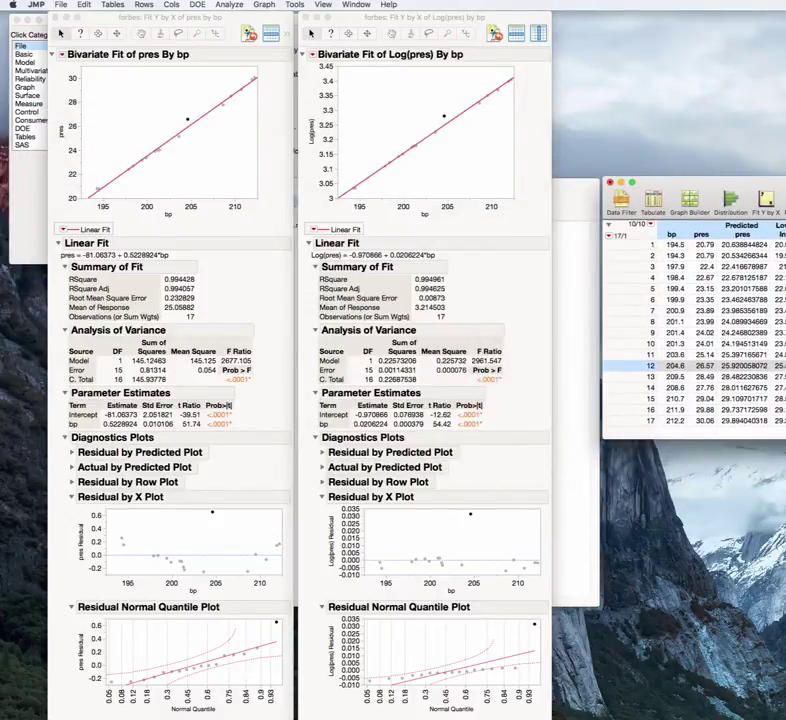
Select and copy a complete bivariate fit report, switch to Microsoft Word and paste it into Document1.
left_click(386, 18)
left_click(246, 20)
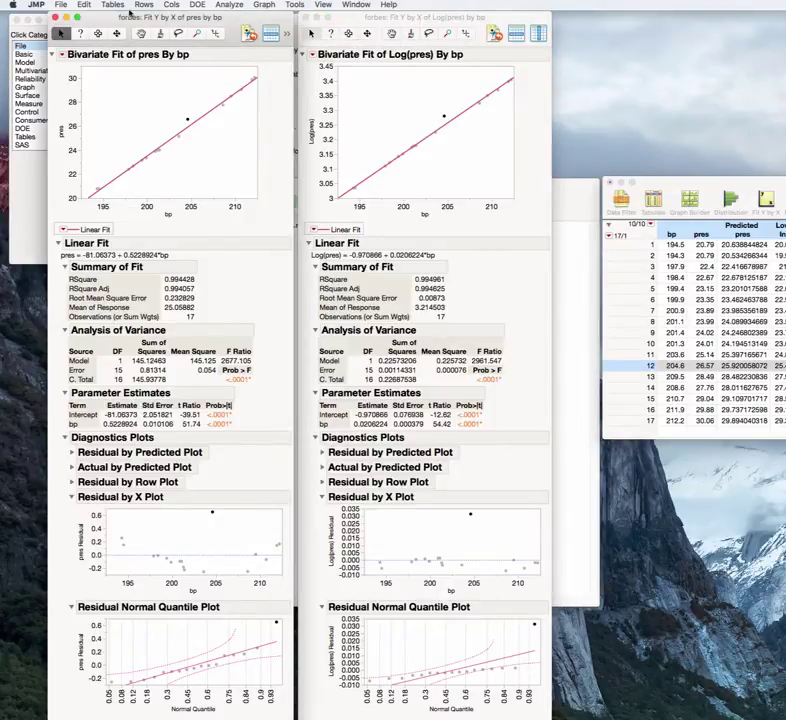
left_click(84, 5)
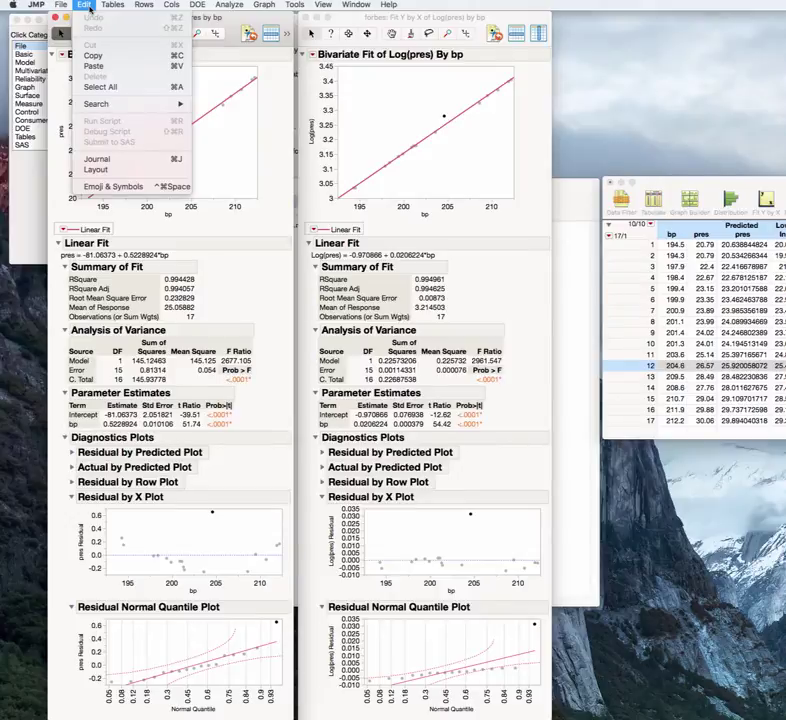
left_click(98, 87)
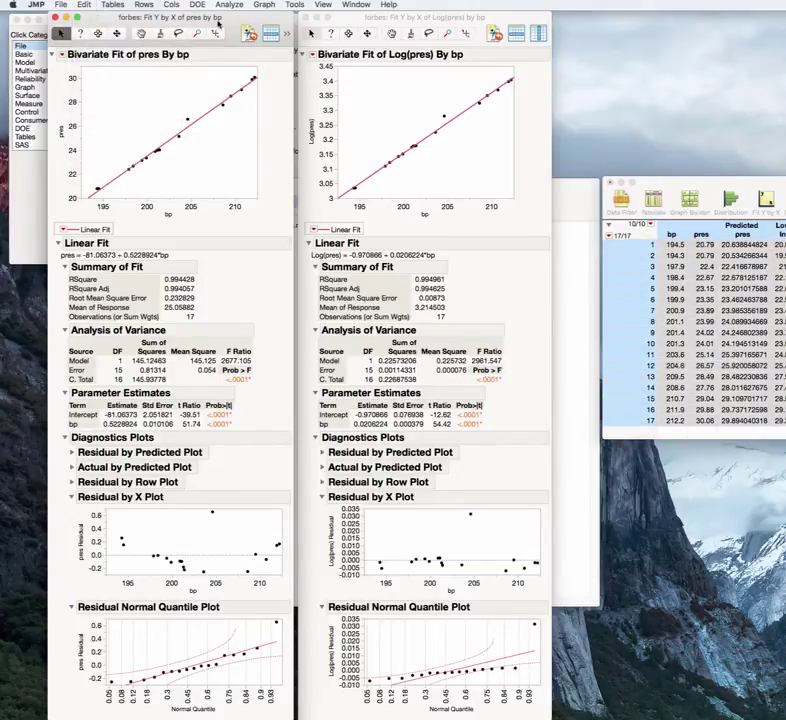
key("super+c")
key("super+Tab")
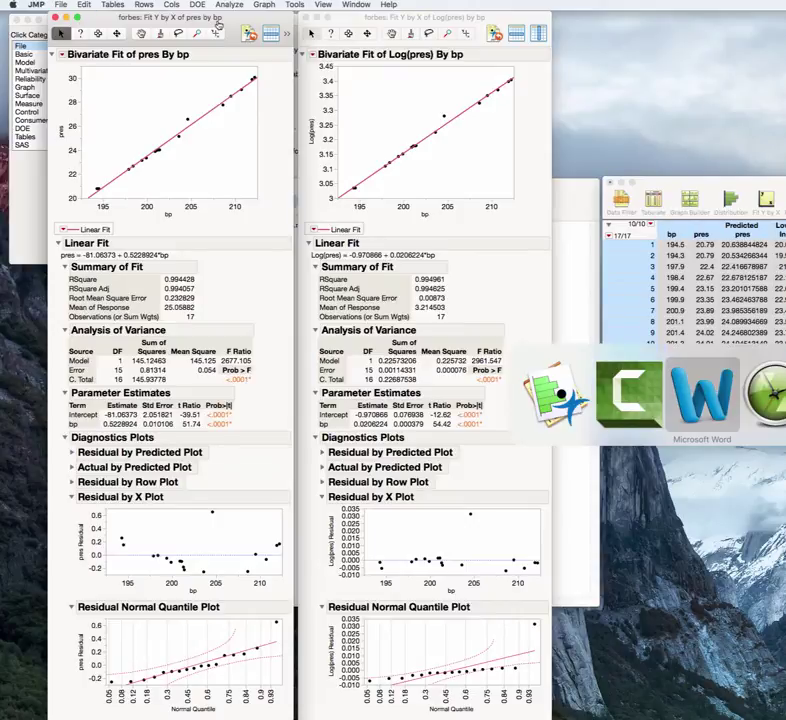
key("super+v")
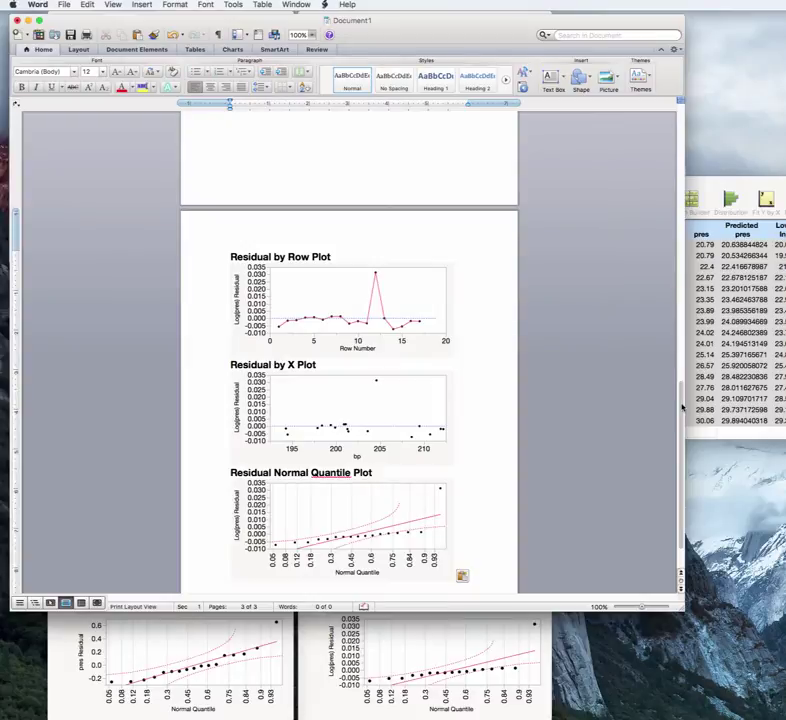
Insert two blank lines above the pasted report's heading on the first page and view the residual plots on the last page.
scroll(679, 298, "up", 15)
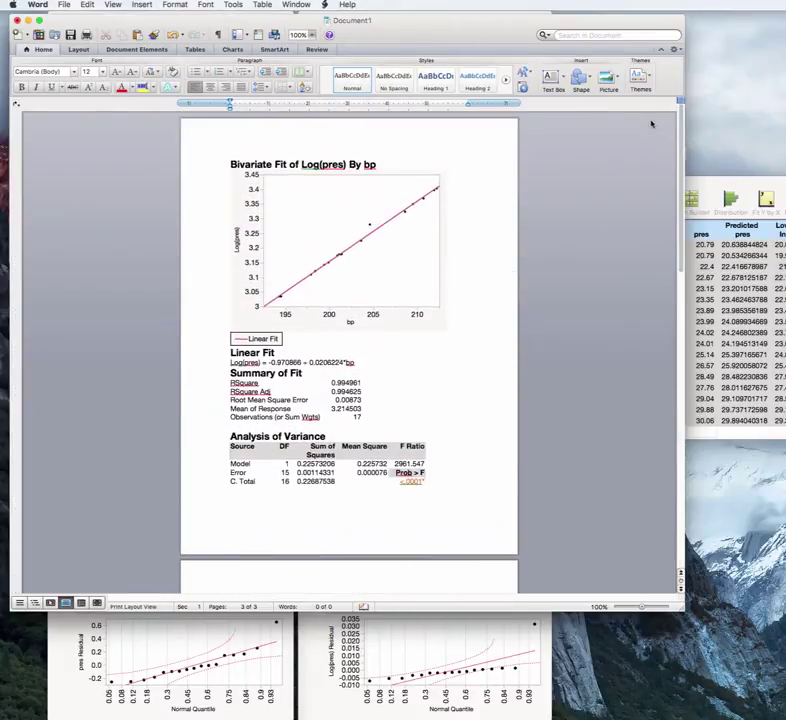
left_click(269, 176)
key("Return")
key("Return")
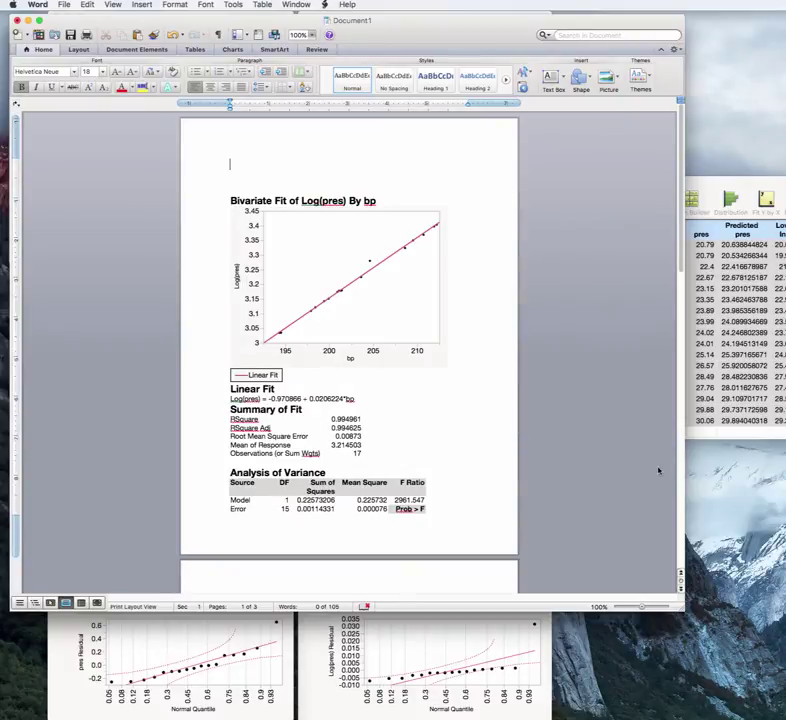
left_click(680, 545)
left_click(680, 545)
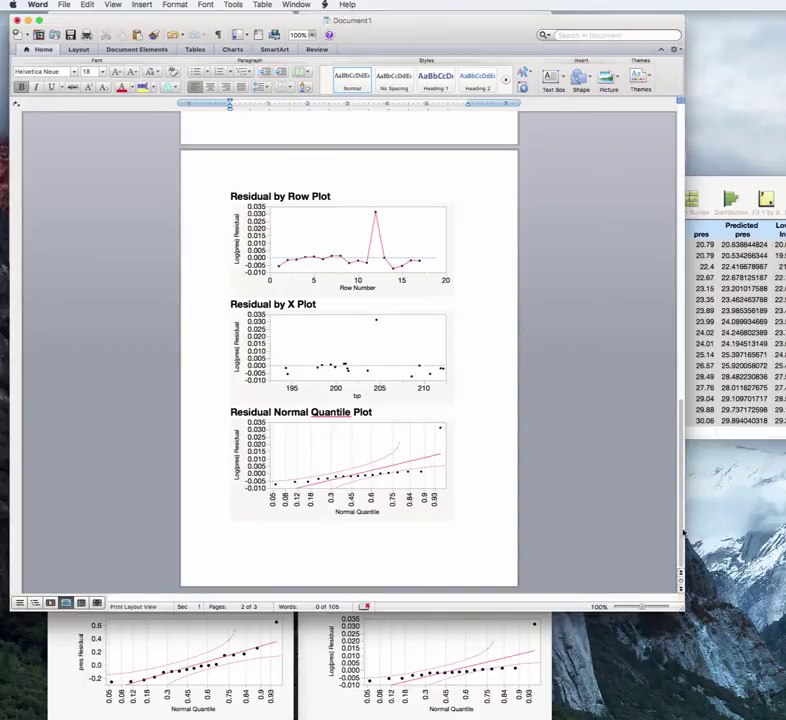
Place the cursor on the blank line above the pasted report's heading, move the Document1 window and minimize it.
scroll(665, 390, "up", 15)
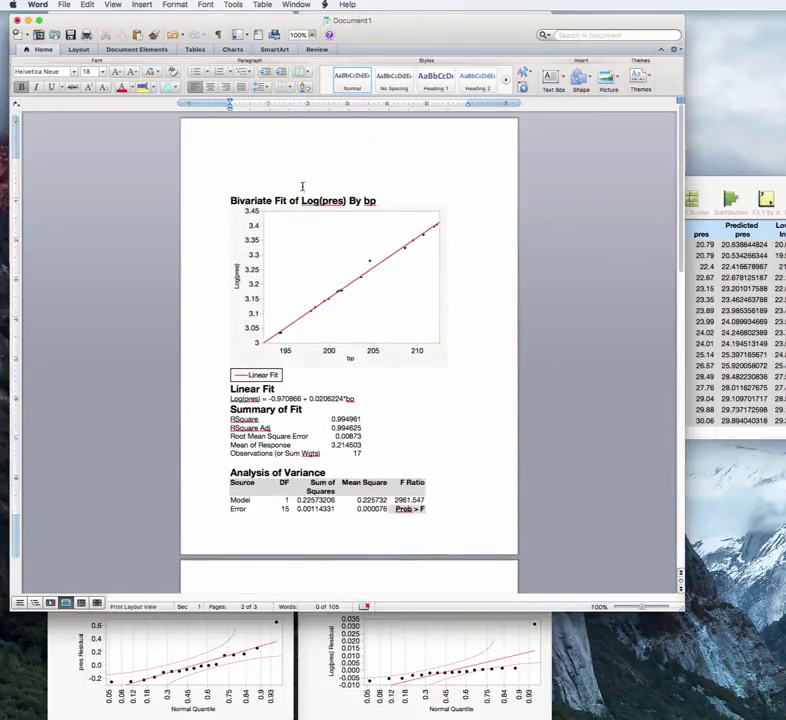
left_click(302, 183)
left_click_drag(158, 18, 205, 37)
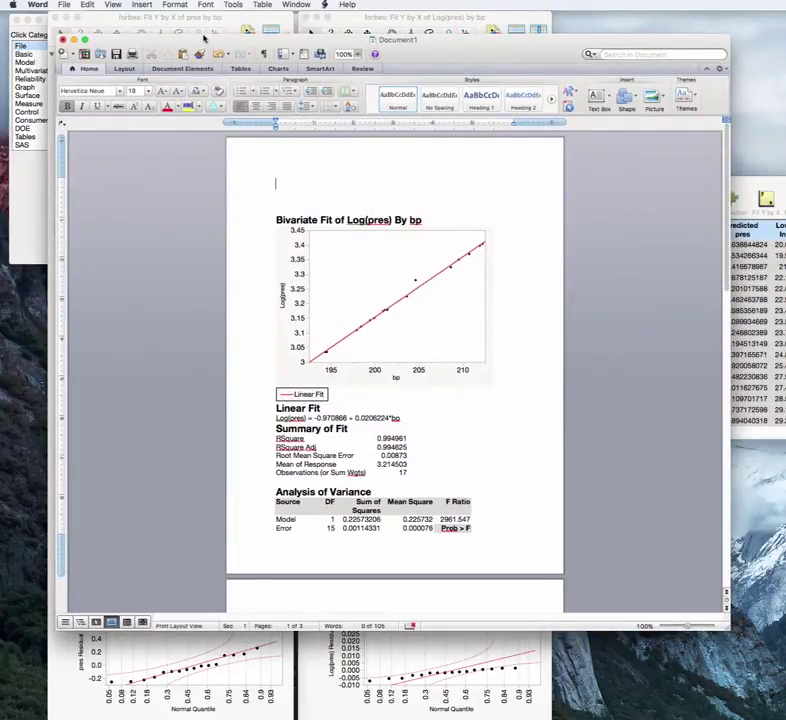
key("super+m")
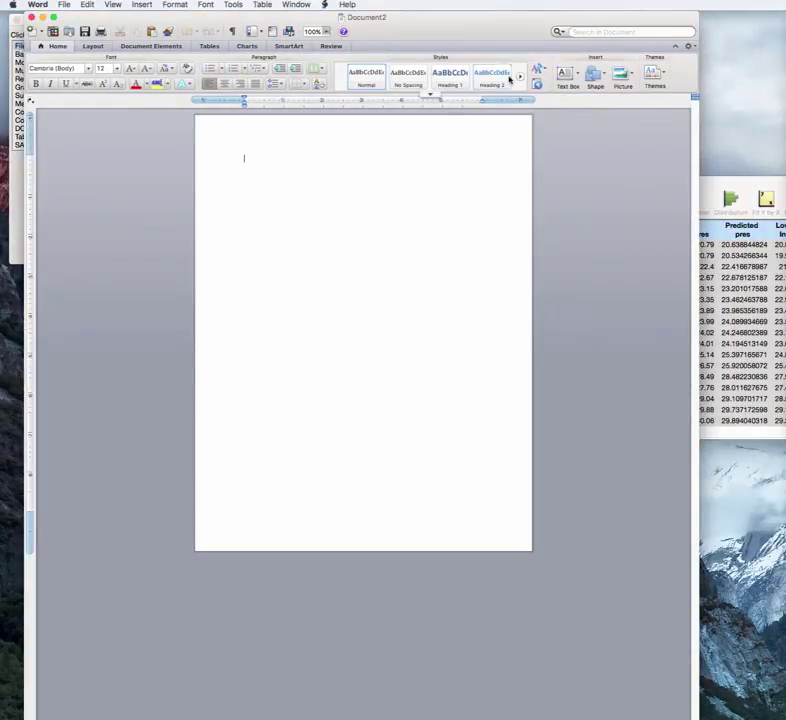
Start a numbered list in Document2 with the items "Load data into JMP" and "Fit pres vs bp".
left_click(235, 68)
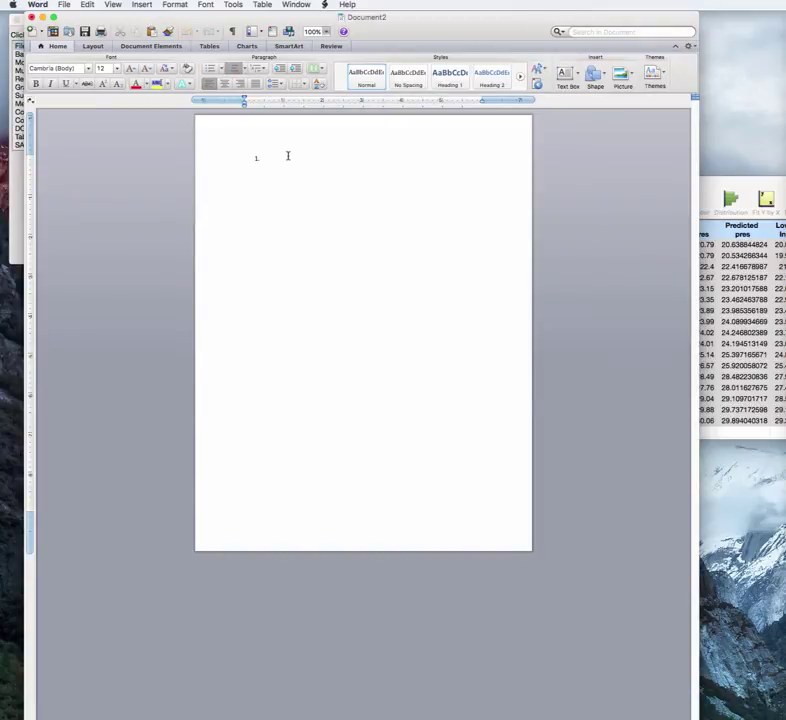
type("Los")
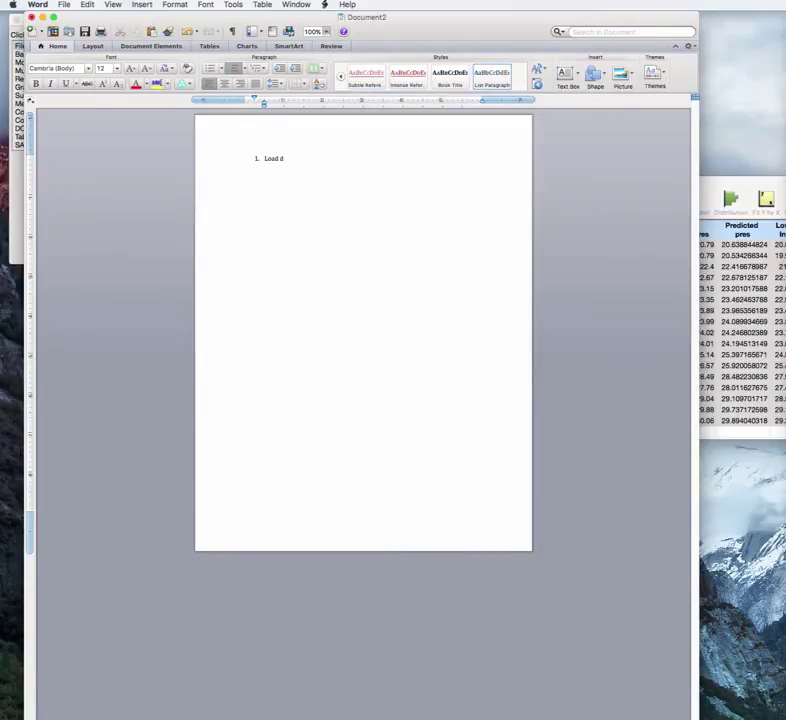
type("d data into JMP")
type(" vs bp")
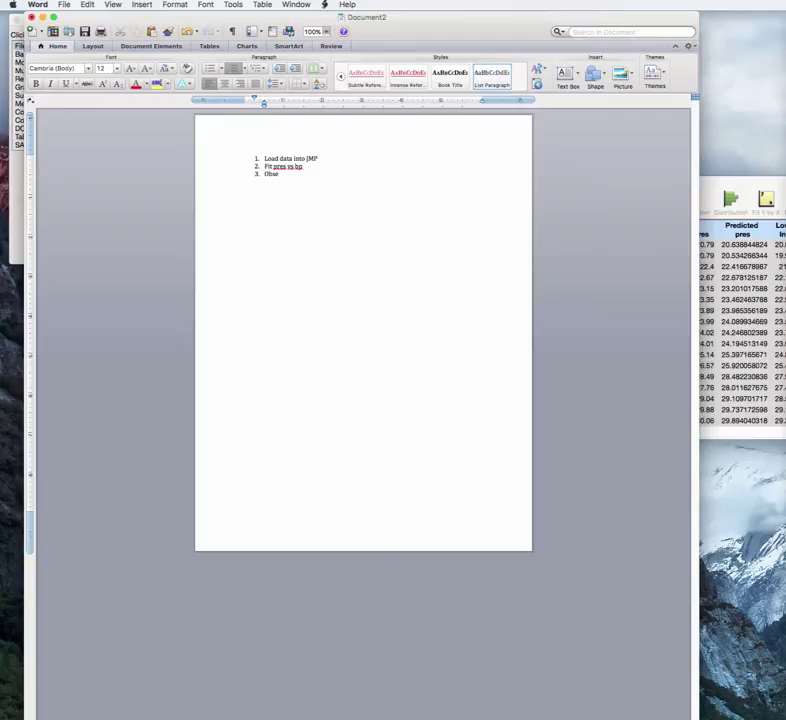
Continue the numbered list with an item on observing the fit and the item "Compute log of pres", and end the list.
type("st")
type("Compys")
type("ute log of pres")
key("Return")
key("Return")
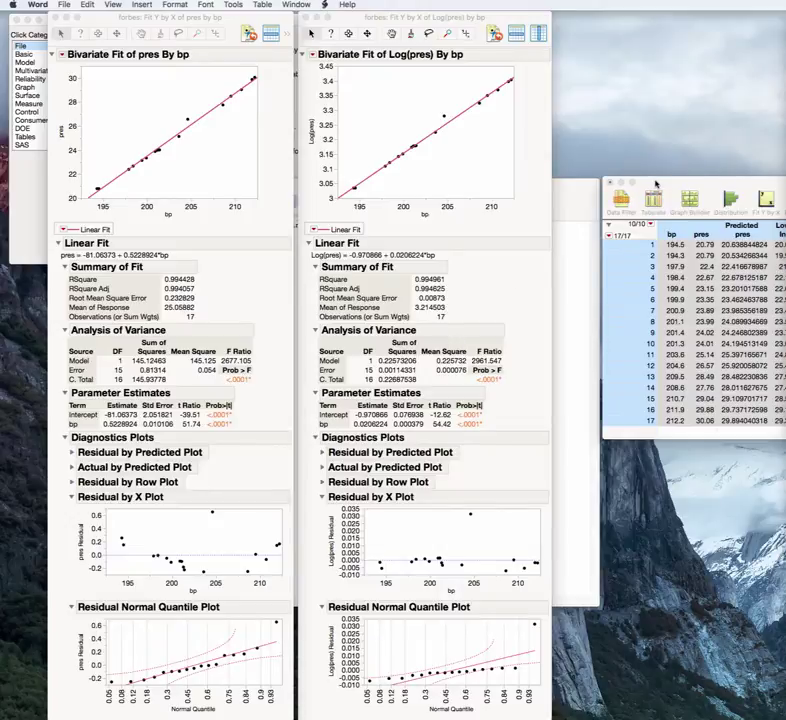
Switch to JMP, move the forbes data table fully into view, and hide and exclude row 12.
left_click_drag(656, 185, 131, 187)
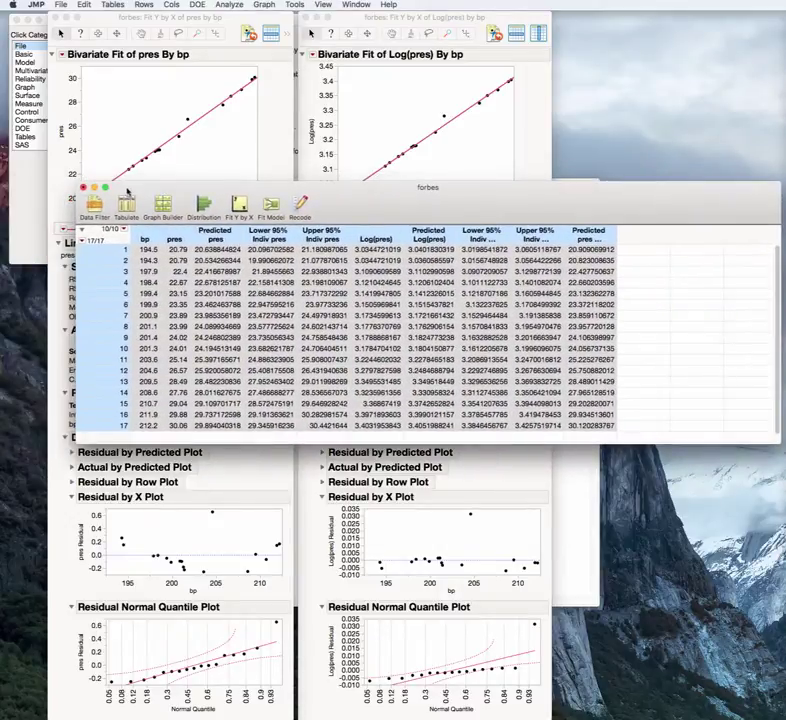
left_click(124, 371)
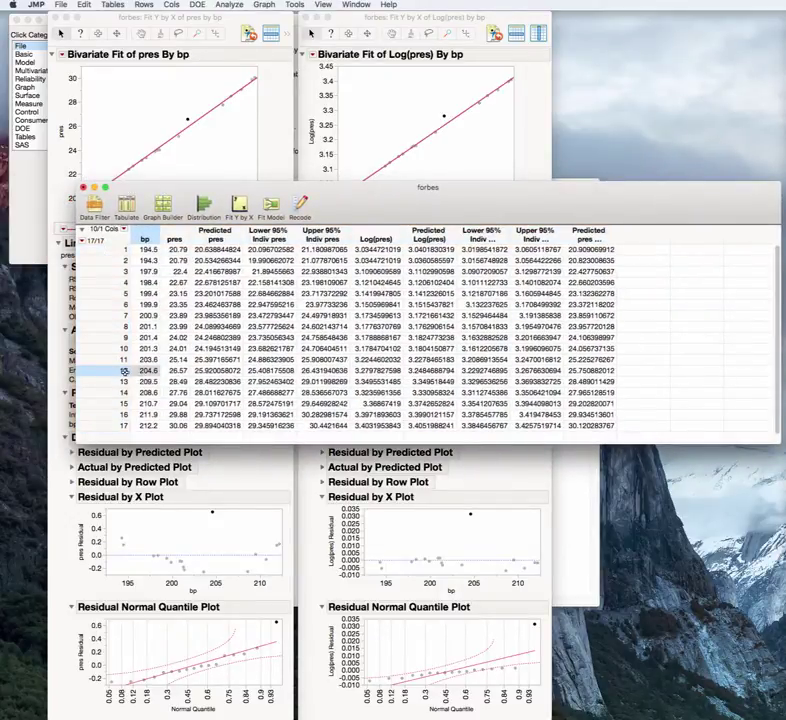
right_click(122, 372)
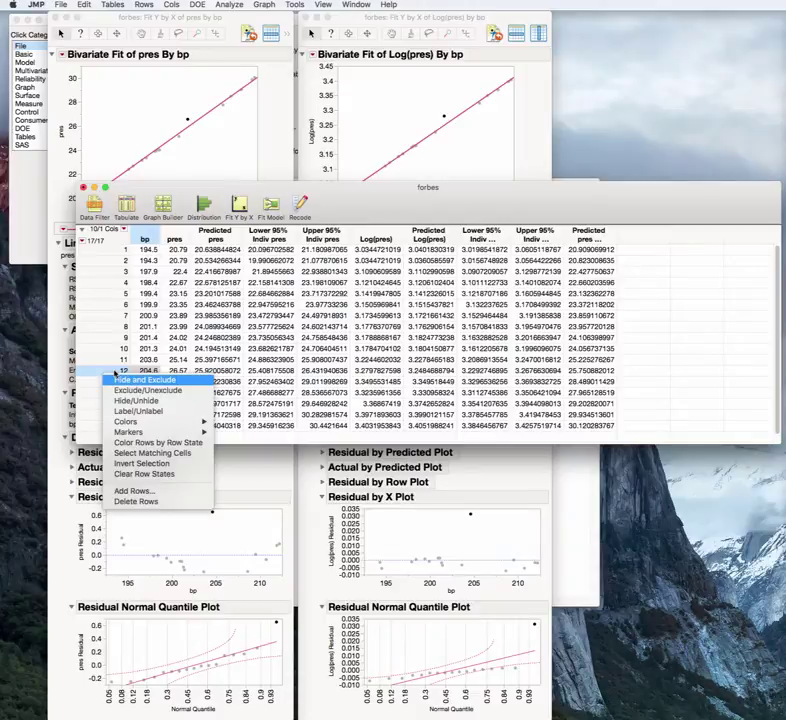
left_click(135, 381)
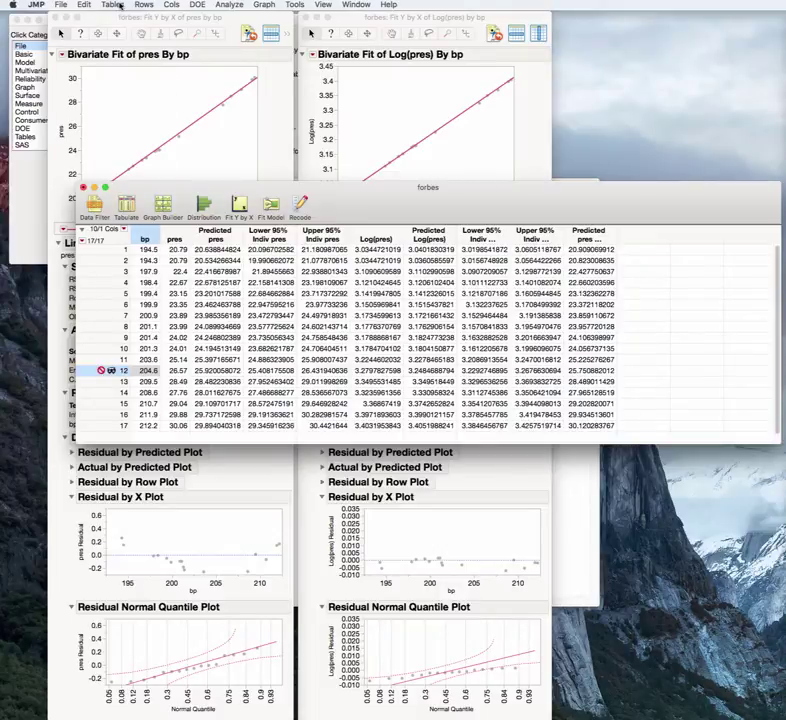
Run Fit Y by X with Log(pres) as response and bp as factor, and place the new report beside the other two.
left_click(242, 212)
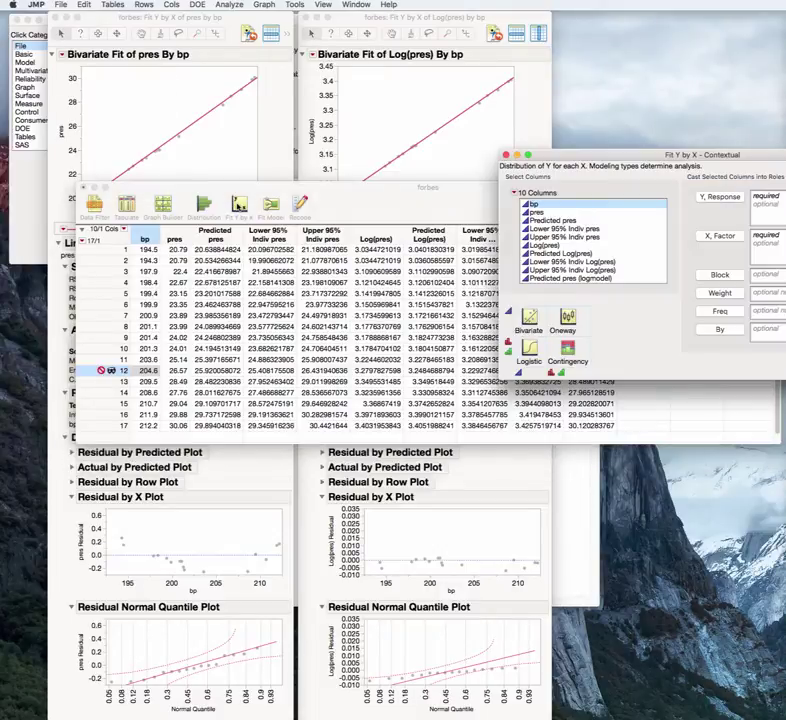
left_click_drag(738, 155, 608, 227)
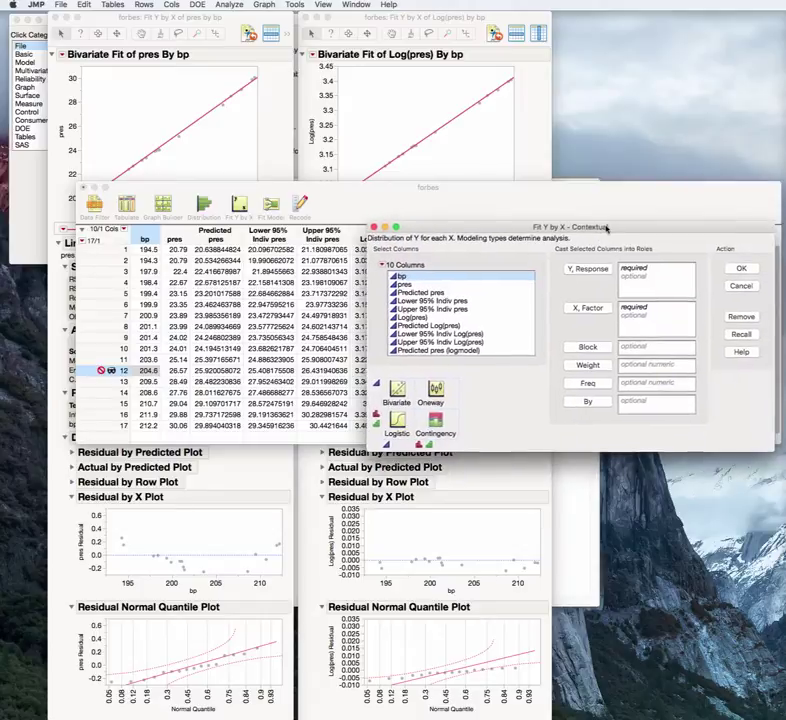
left_click(410, 318)
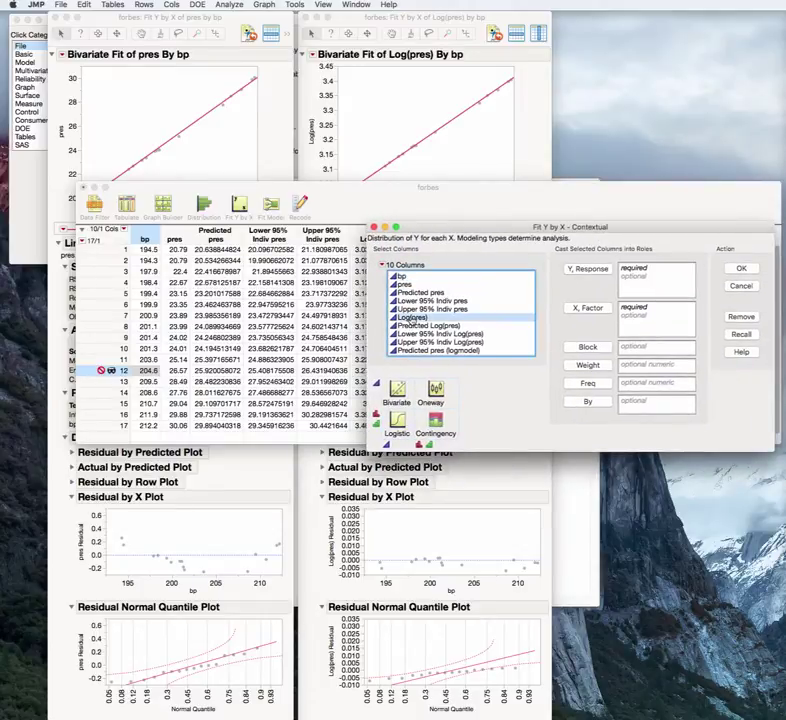
left_click(588, 268)
left_click_drag(395, 277, 634, 311)
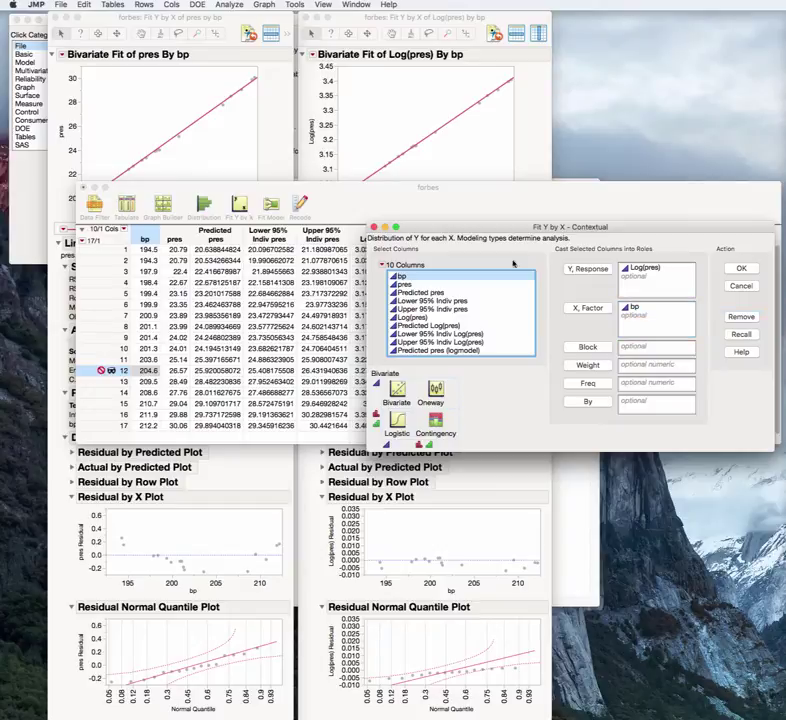
left_click(745, 270)
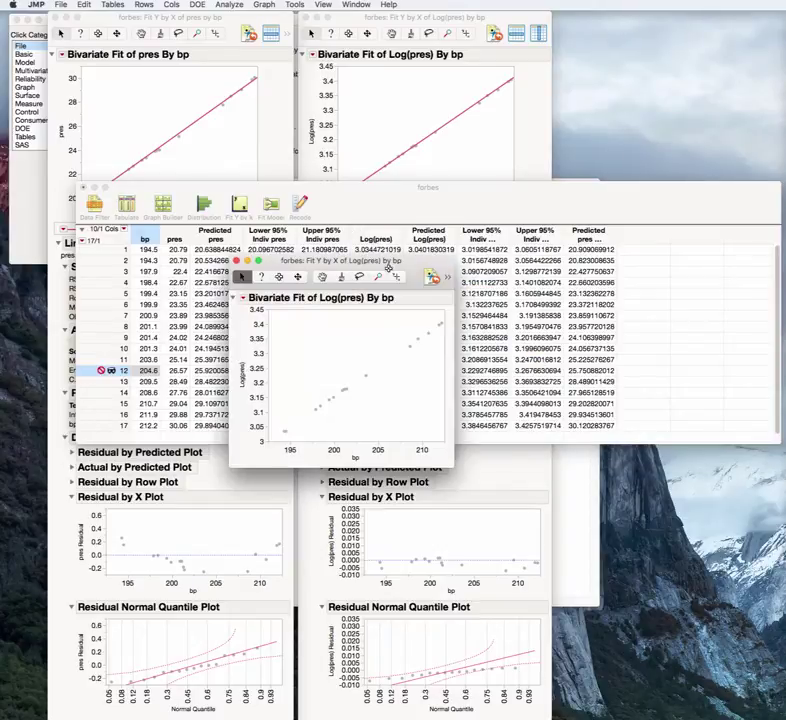
left_click_drag(415, 250, 705, 12)
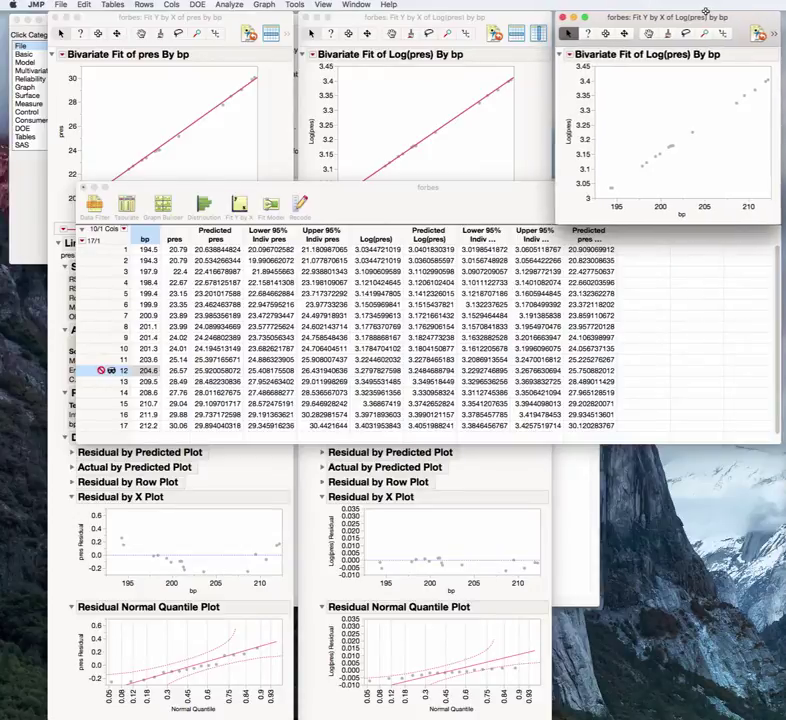
left_click(474, 184)
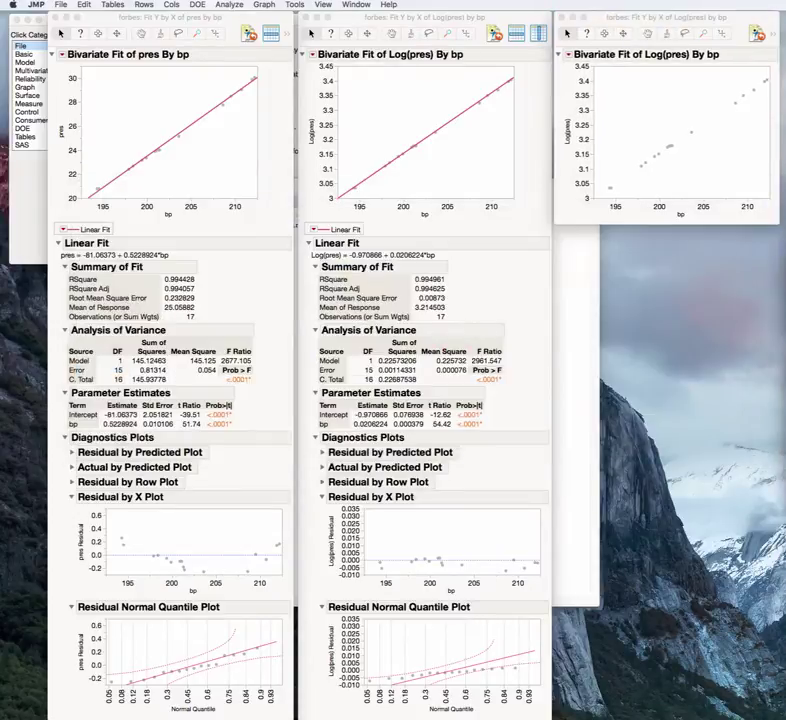
Fit a line in the new Log(pres) by bp report and plot the residuals of that linear fit.
left_click(569, 57)
left_click(568, 56)
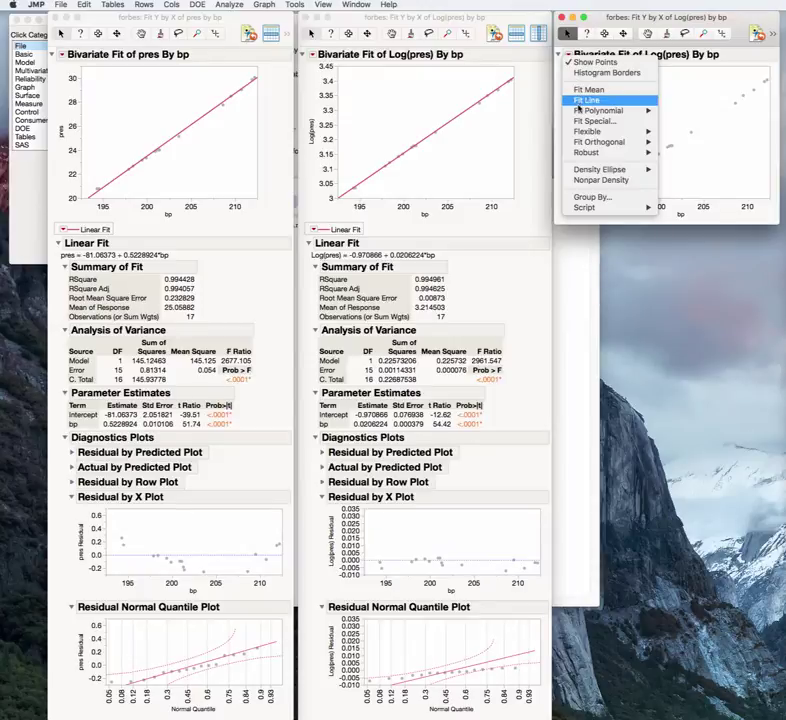
left_click(580, 99)
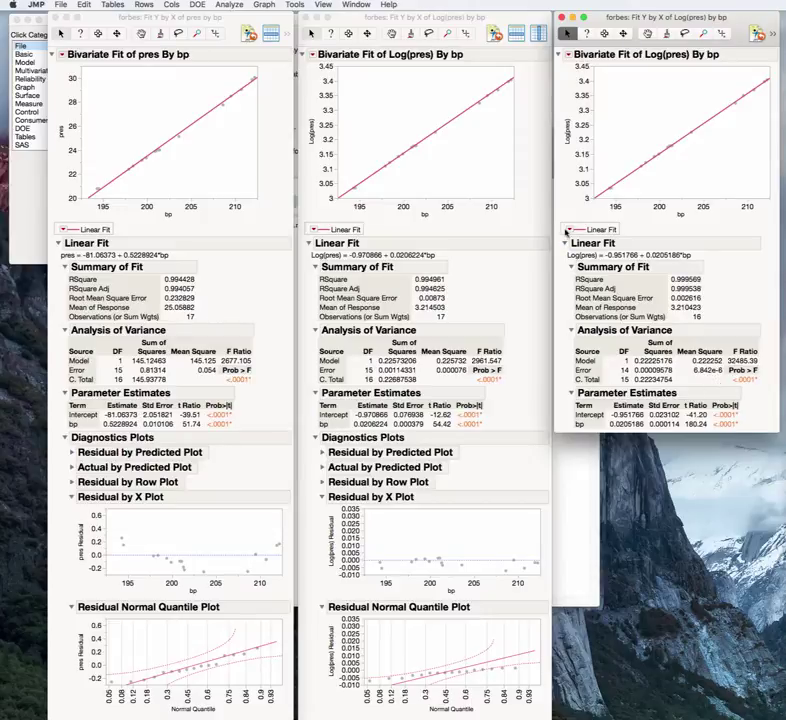
left_click(570, 230)
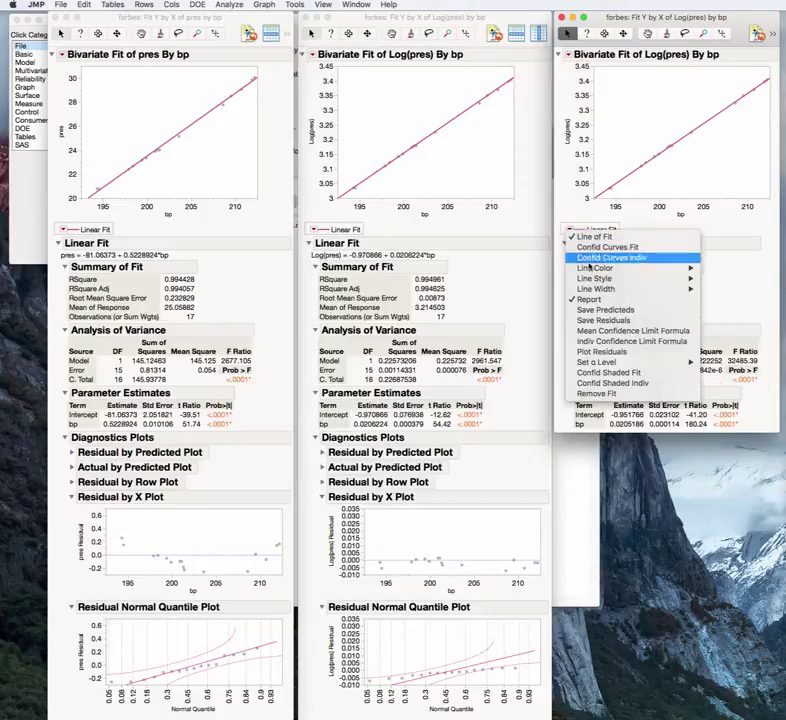
left_click(598, 353)
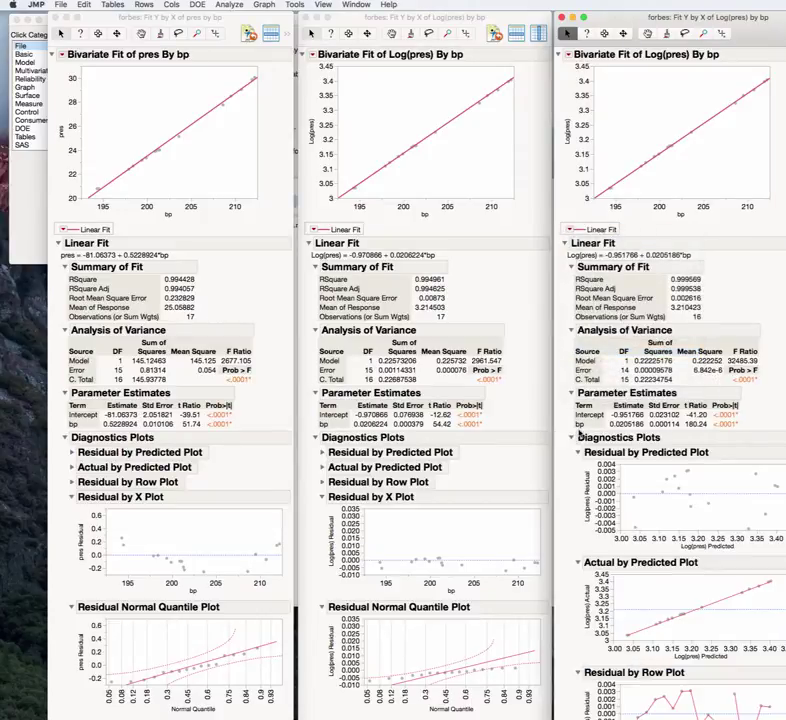
Collapse the new report's Residual by Predicted, Actual by Predicted and Residual by Row plots, and arrange the three reports side by side.
left_click(577, 453)
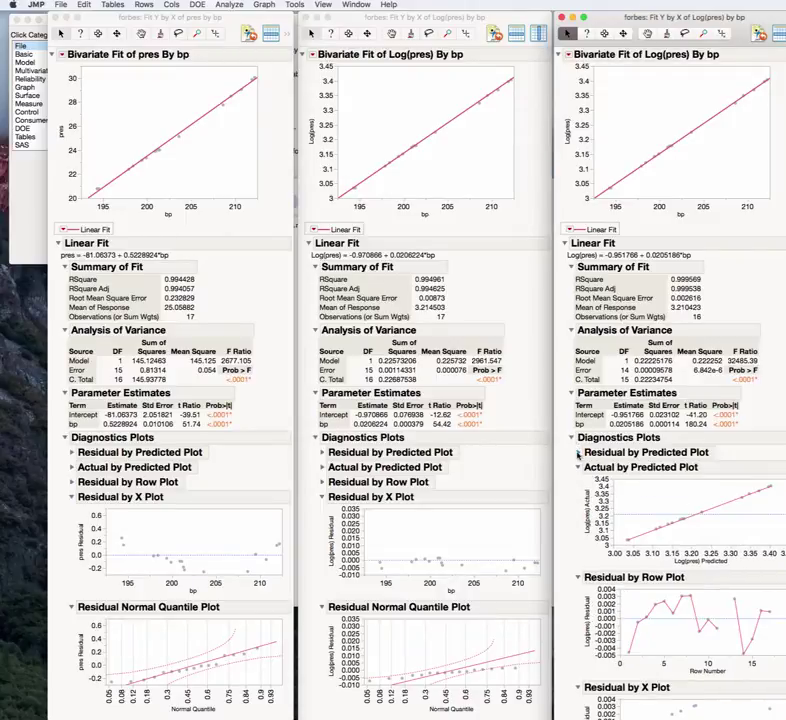
left_click(578, 467)
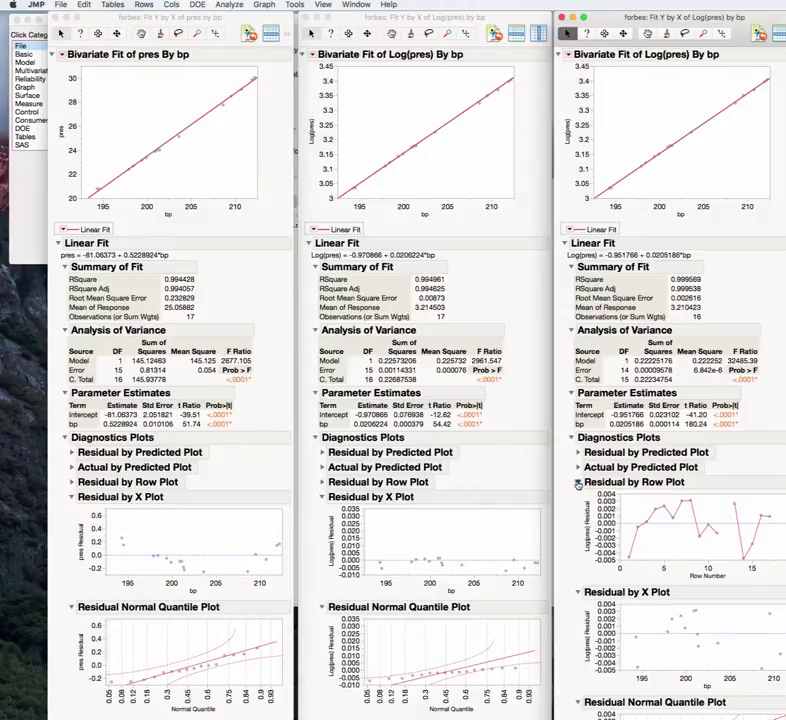
left_click(579, 483)
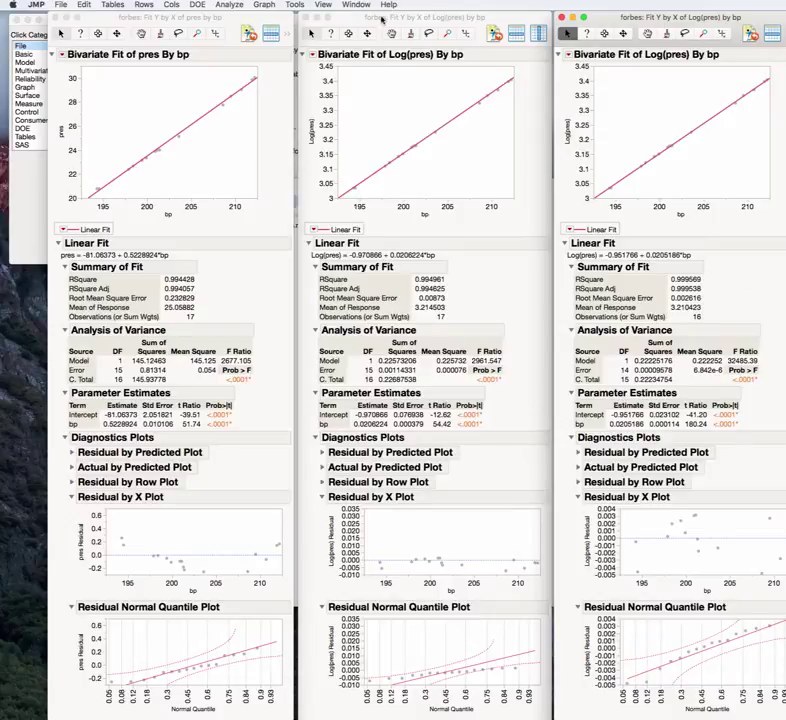
left_click_drag(340, 17, 300, 17)
left_click_drag(595, 17, 557, 17)
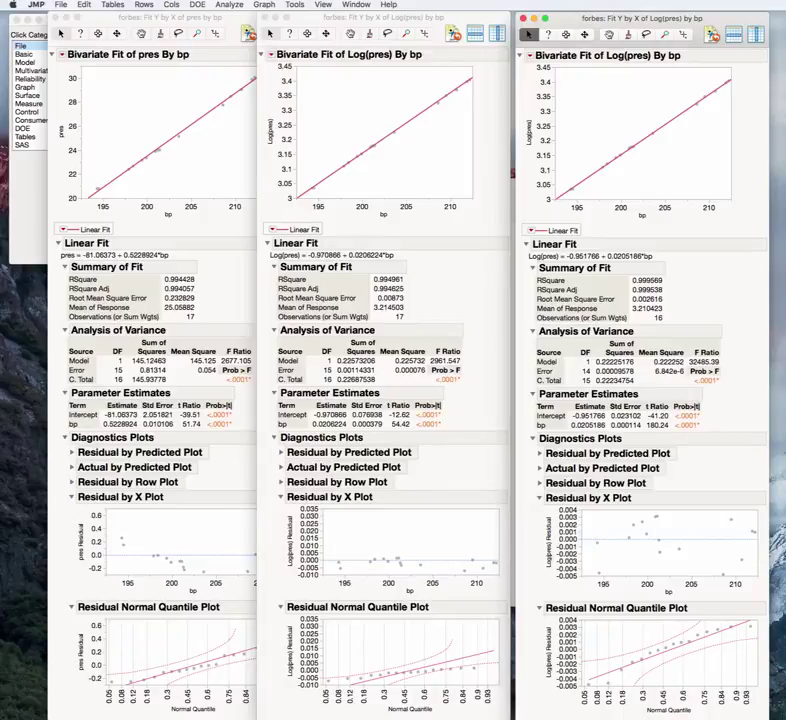
Unhide and unexclude row 12 in the forbes data table, and bring the three fit reports back to the front.
left_click(428, 515)
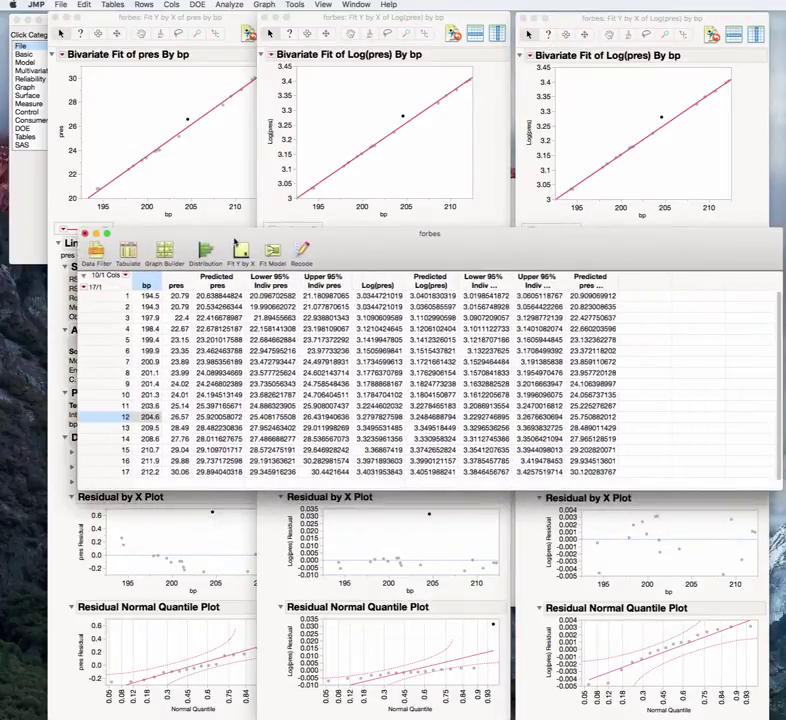
right_click(102, 420)
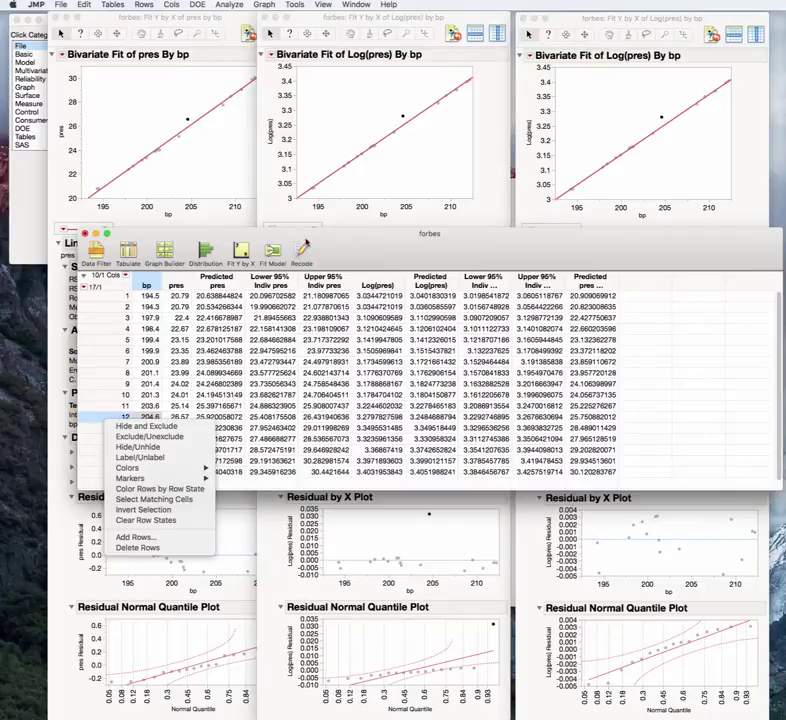
left_click(189, 146)
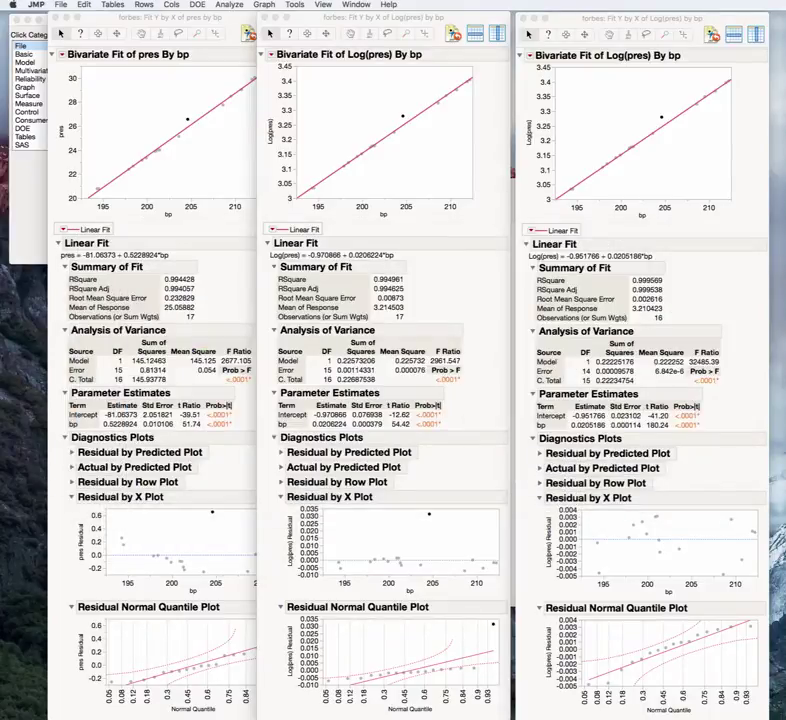